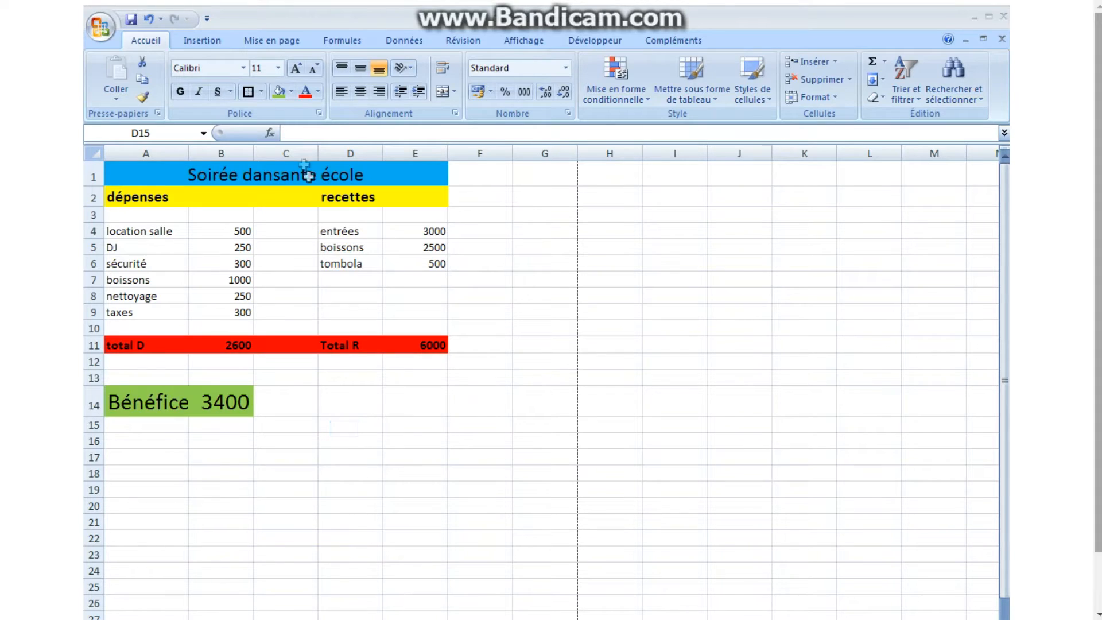
click(345, 428)
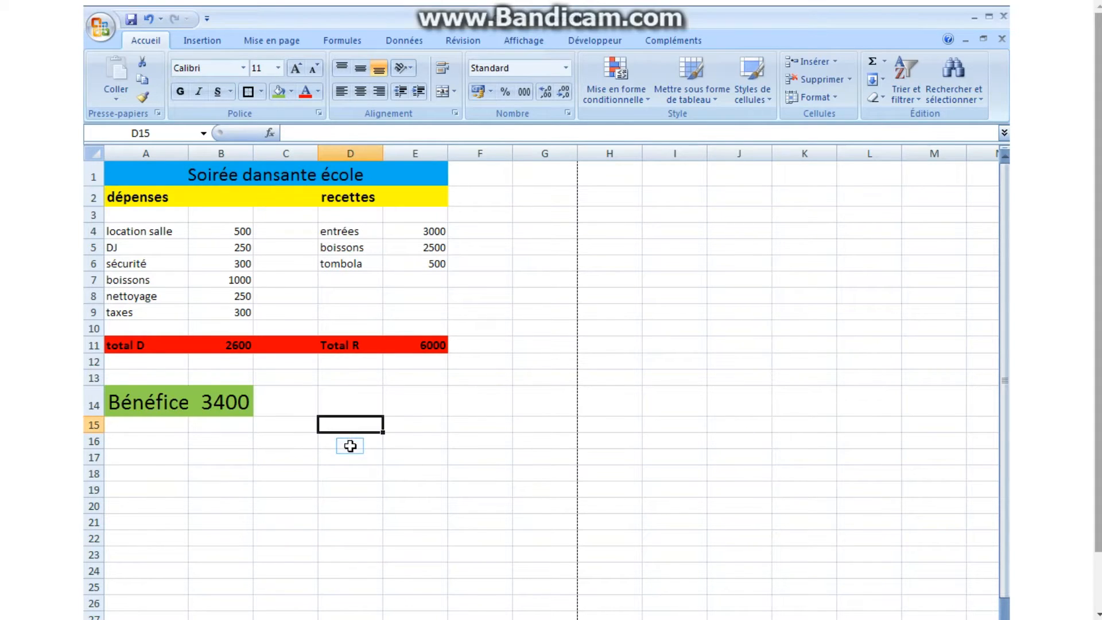
click(349, 443)
click(350, 459)
click(298, 462)
click(291, 442)
click(366, 442)
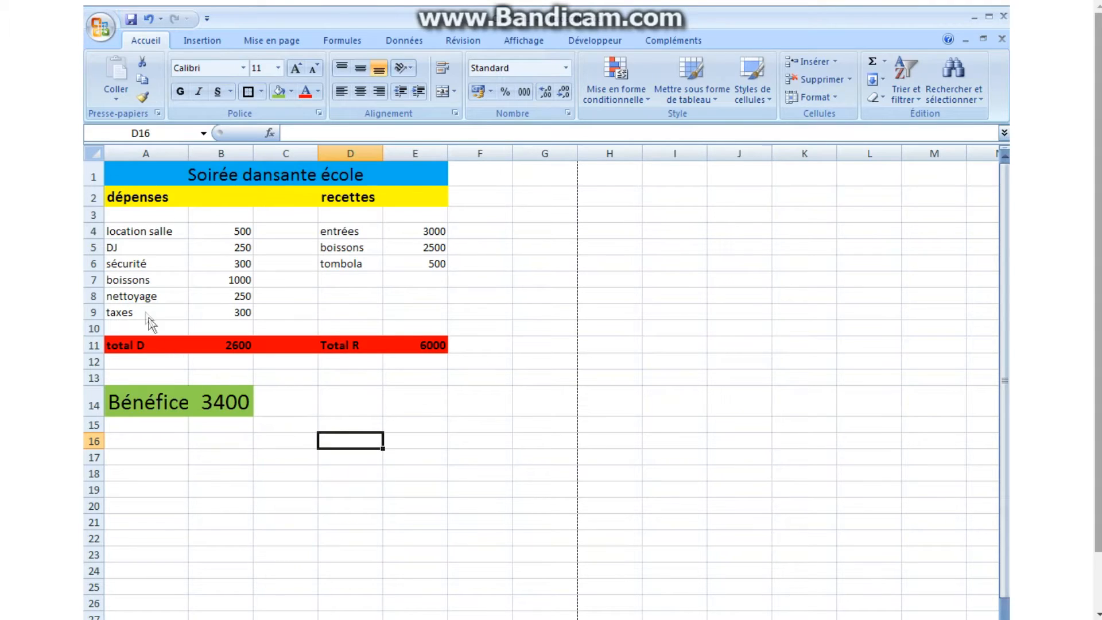
Check the budget sheet in the print preview, then return to the worksheet.
click(95, 33)
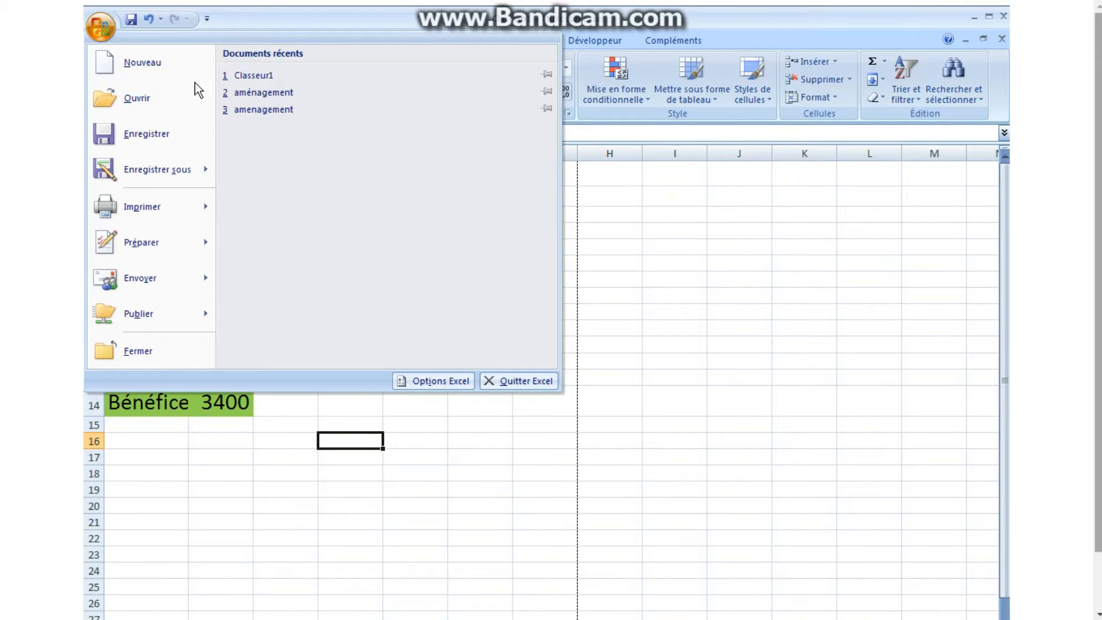
mouse_move(206, 208)
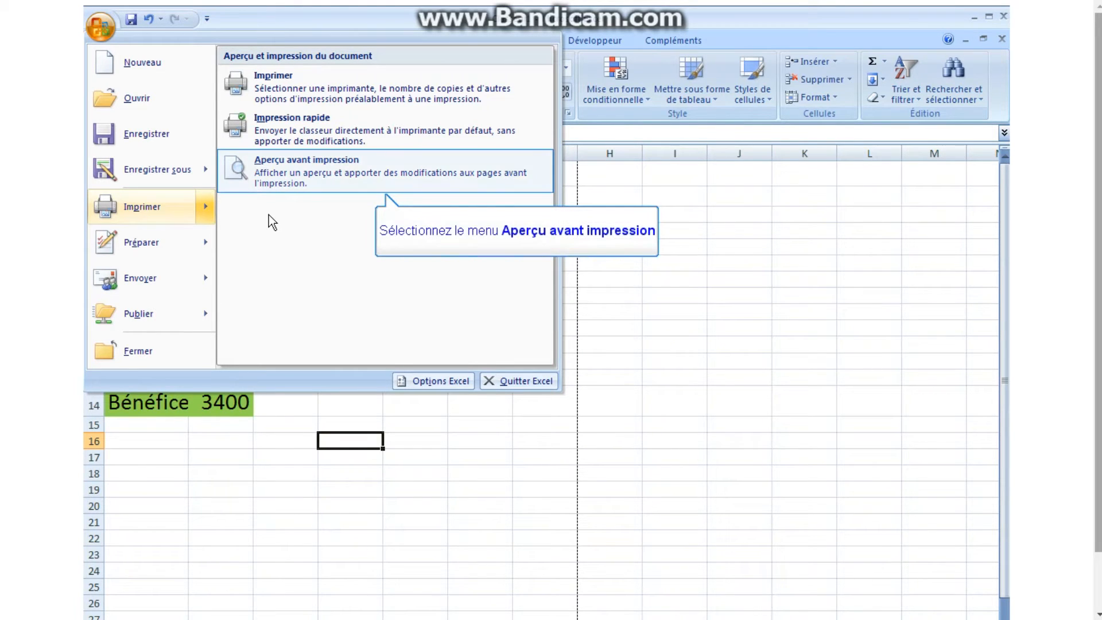
click(308, 164)
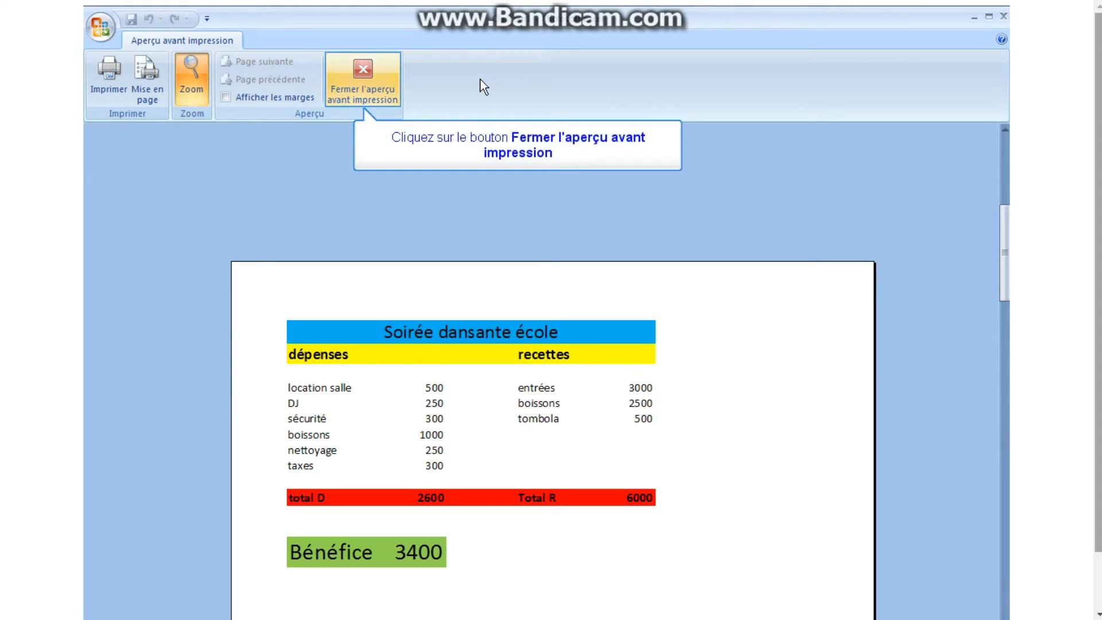
click(359, 79)
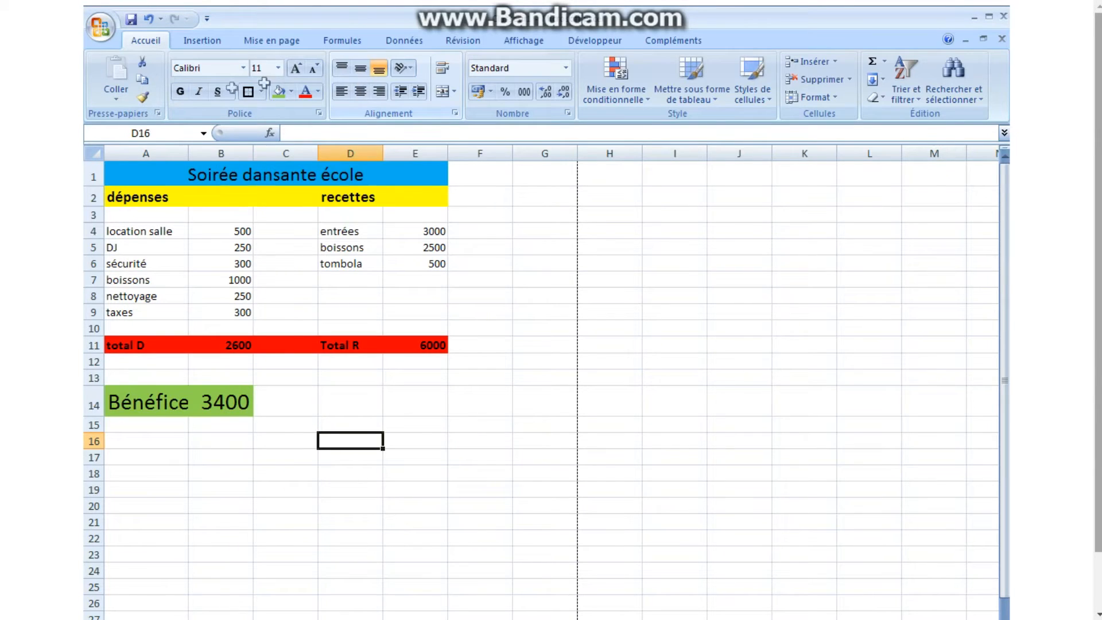
Apply the thick box border (Bordure épaisse en encadré) around the whole budget table, A1:E14.
drag(111, 174, 169, 393)
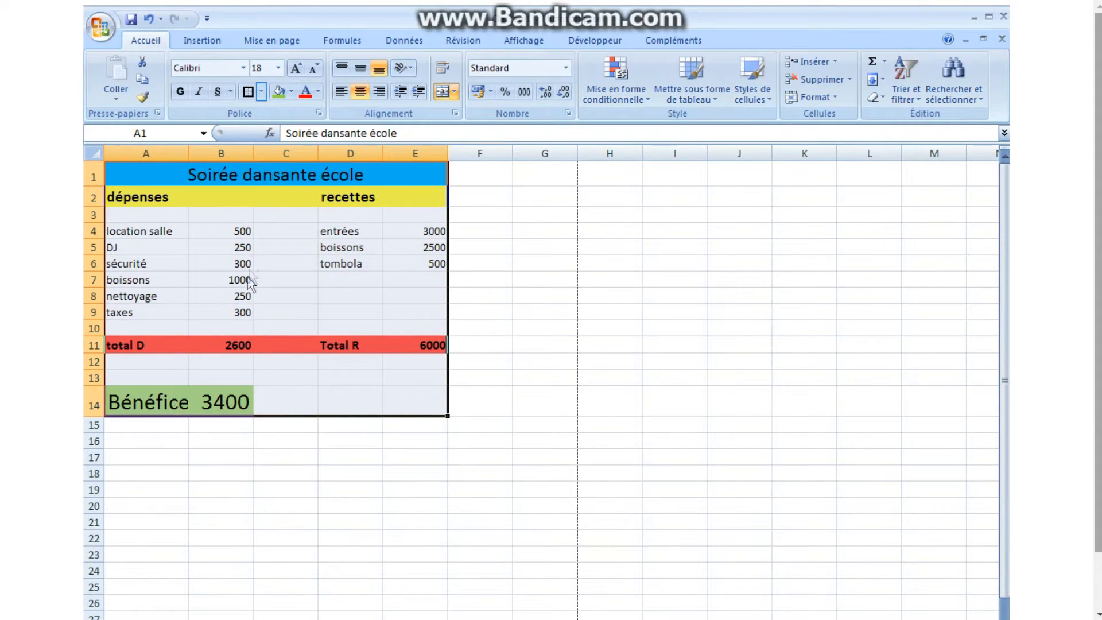
click(263, 91)
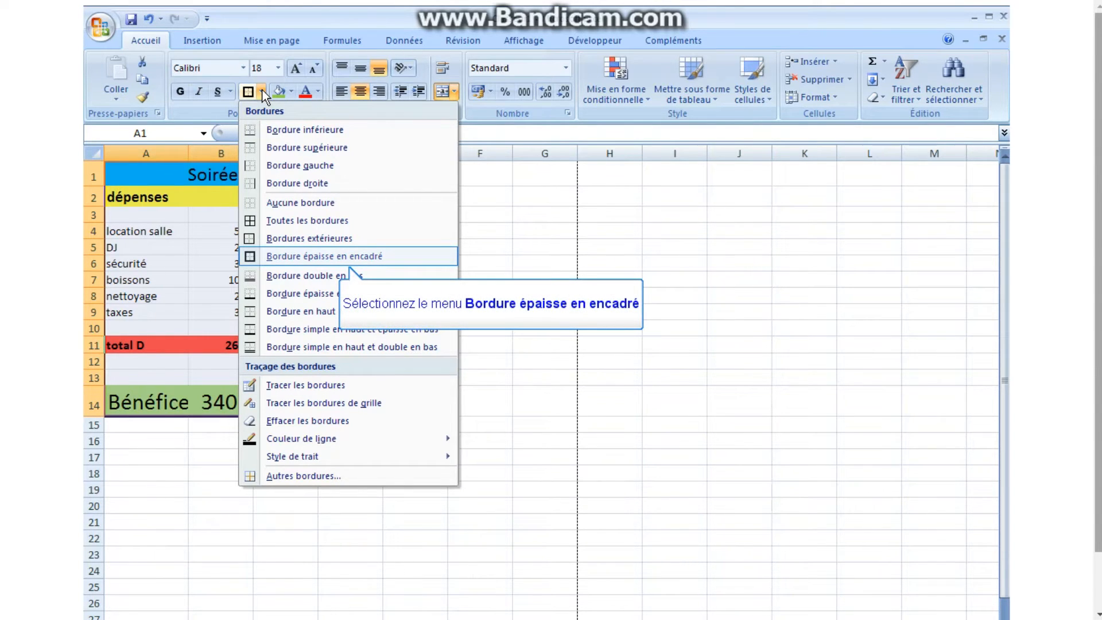
click(414, 255)
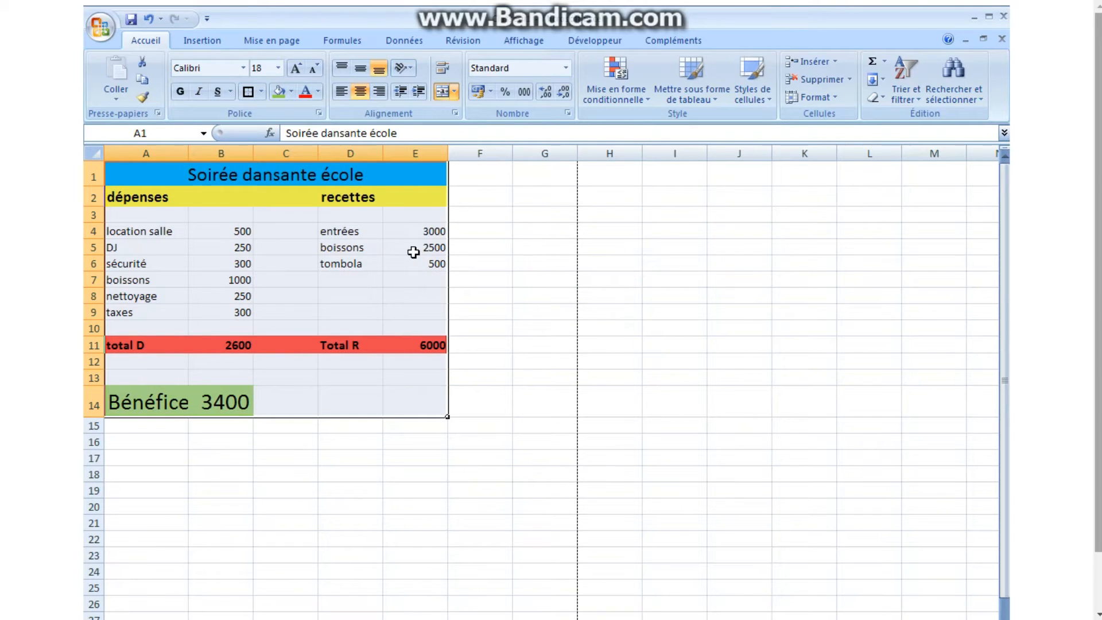
Put thick box borders around the dépenses block A2:B11 and the recettes block D2:E11.
drag(132, 199, 223, 340)
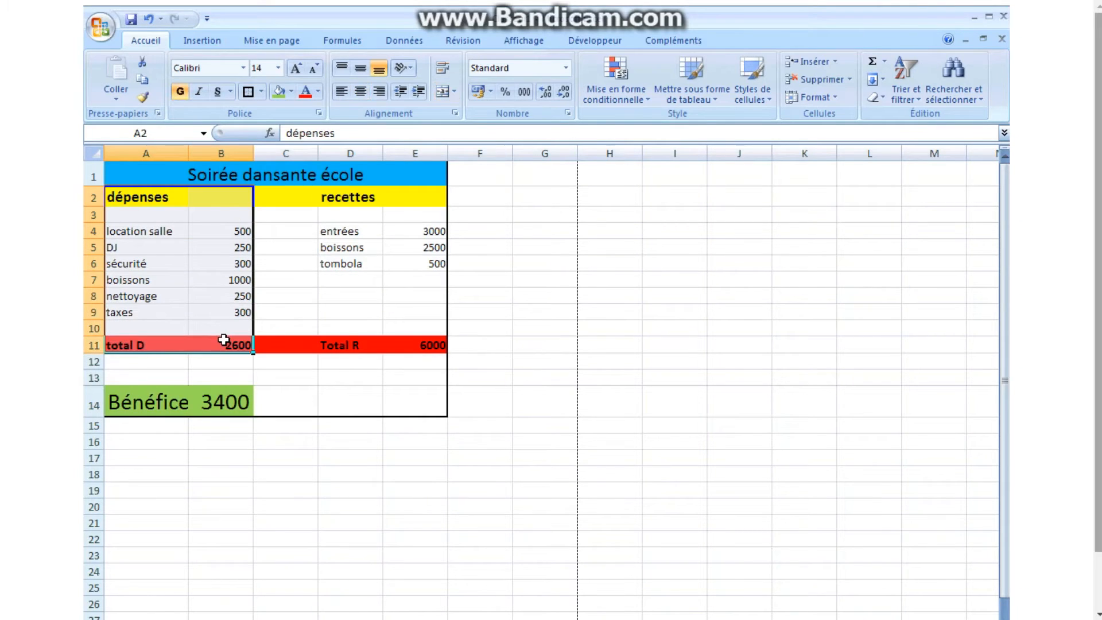
click(246, 93)
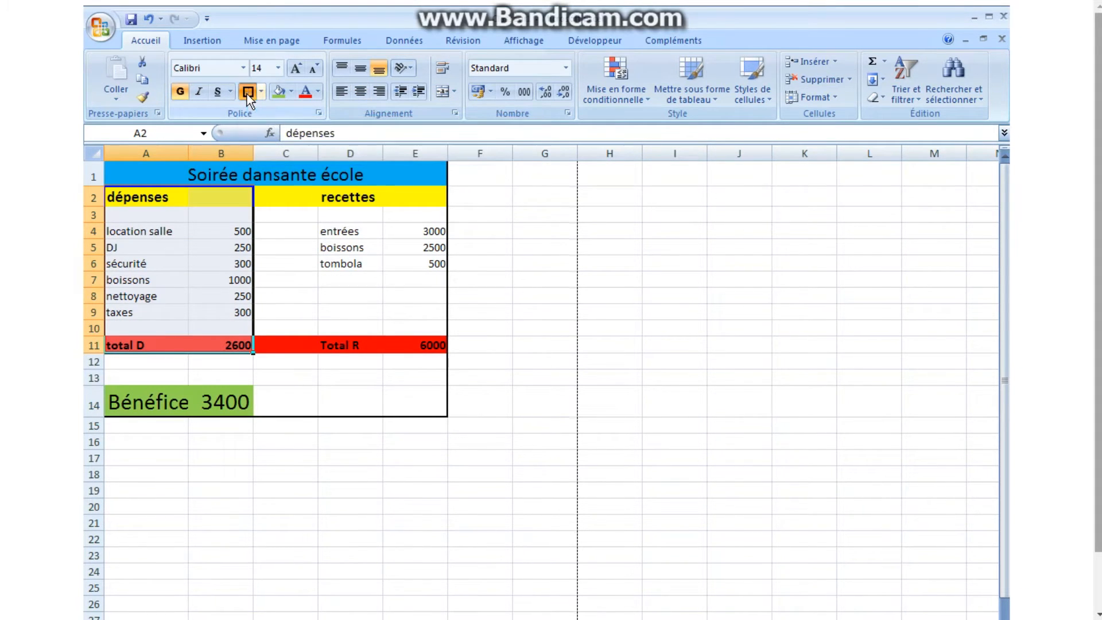
drag(339, 198, 428, 345)
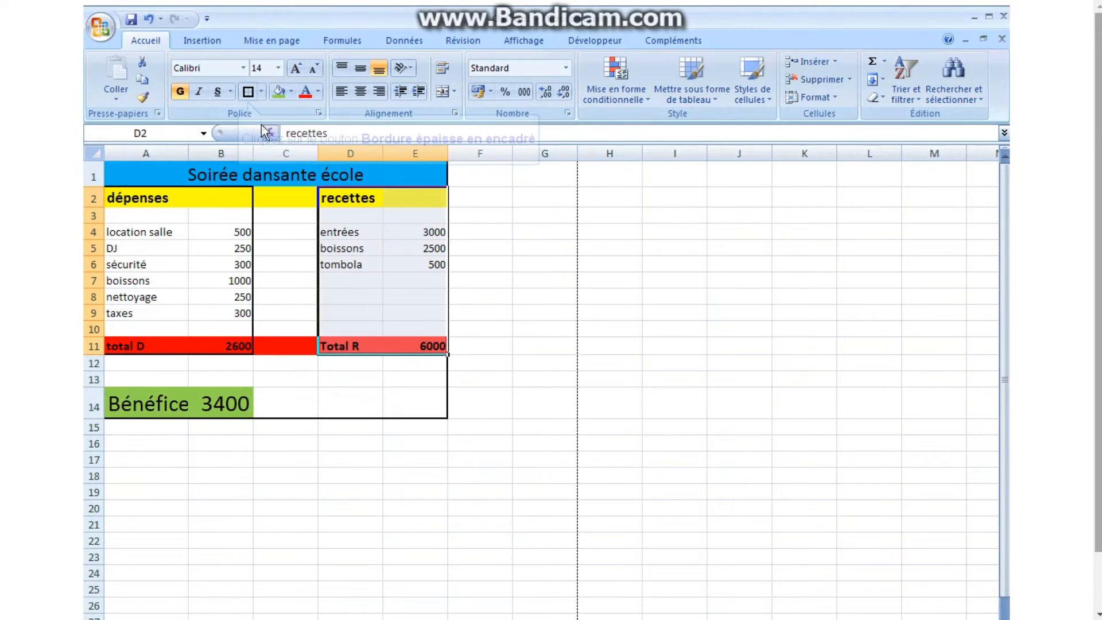
click(247, 92)
Put thick box borders around the merged title in row 1 and the Bénéfice cells A14:B14.
click(144, 175)
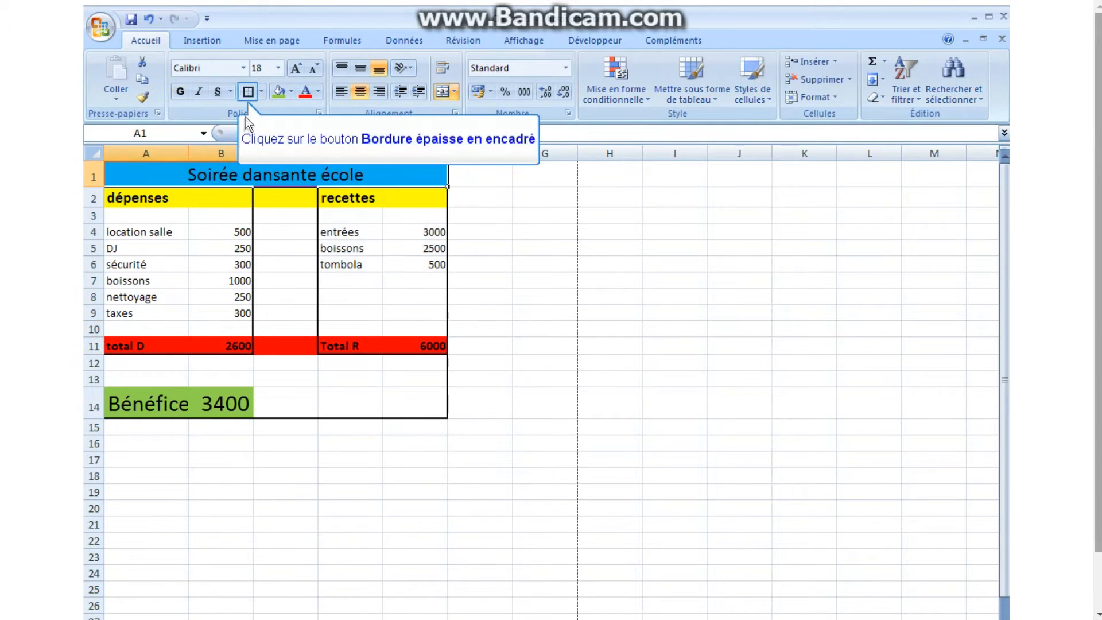
click(248, 91)
drag(122, 409, 202, 407)
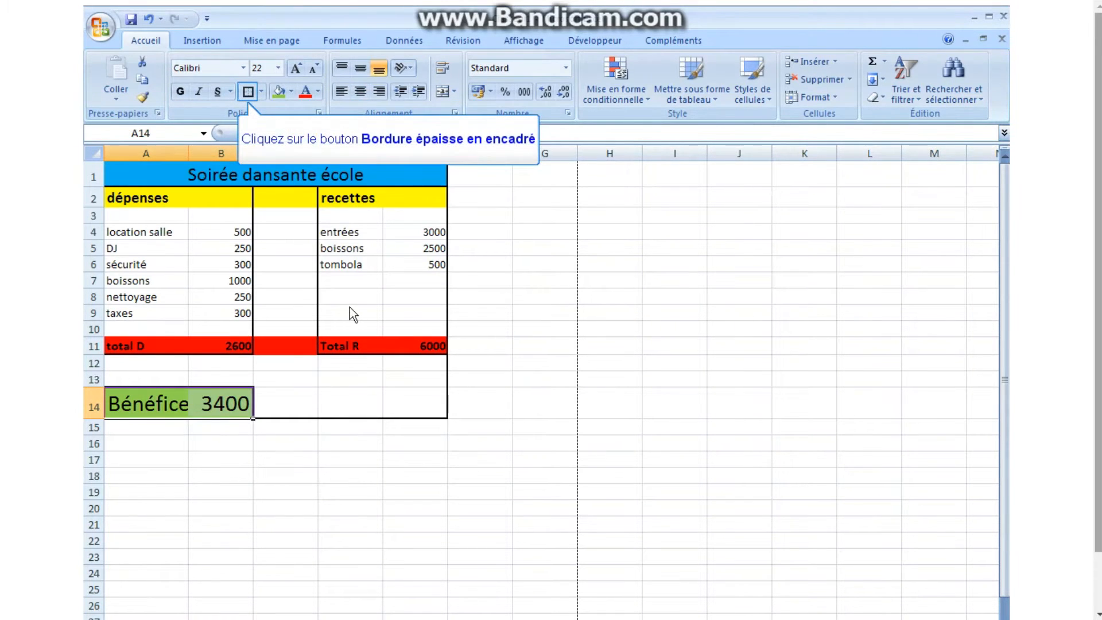
click(247, 91)
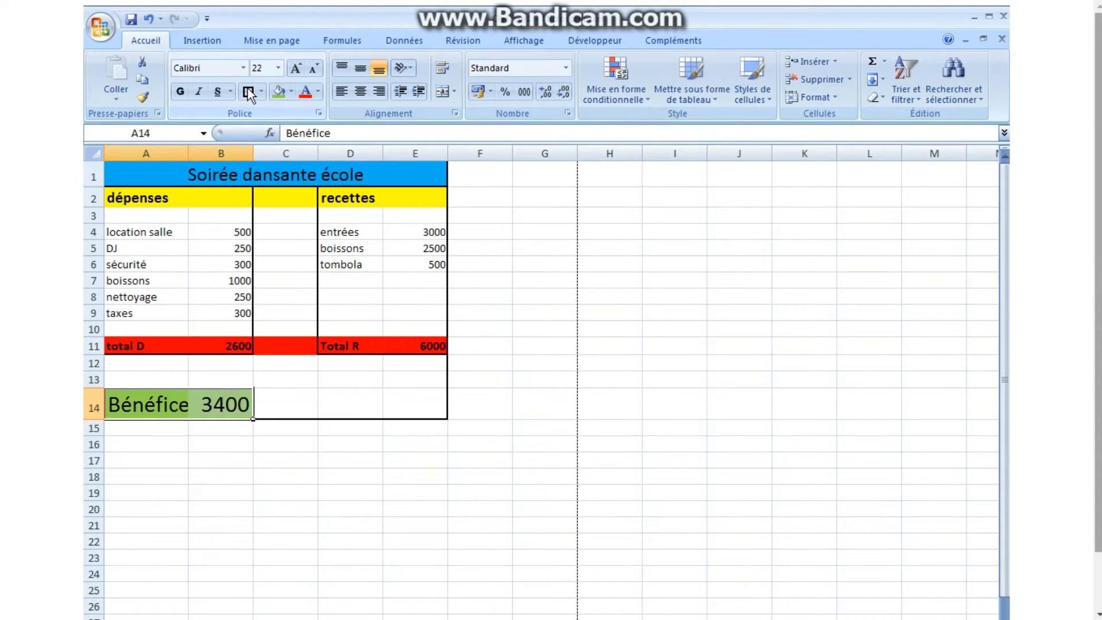
Examine the bordered budget table in the print preview and close the preview.
click(96, 31)
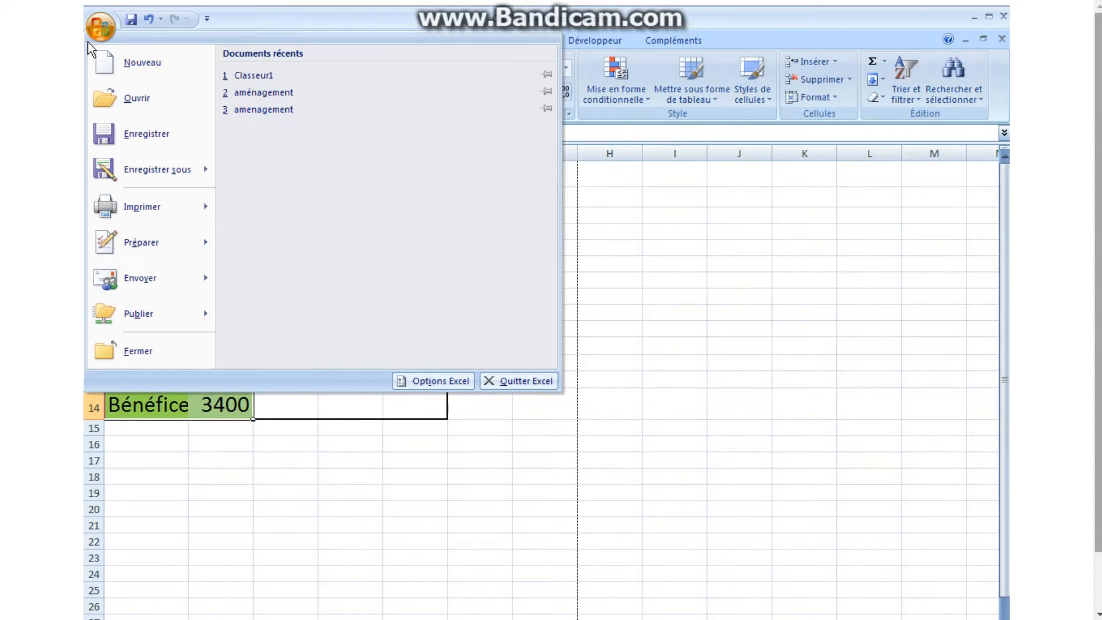
mouse_move(210, 205)
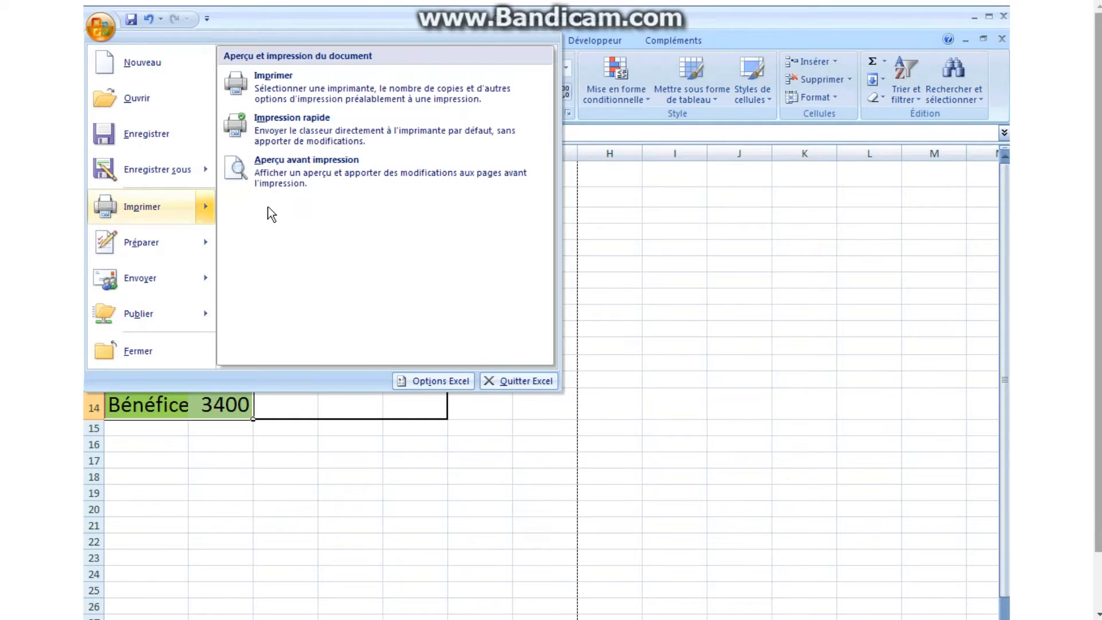
click(310, 171)
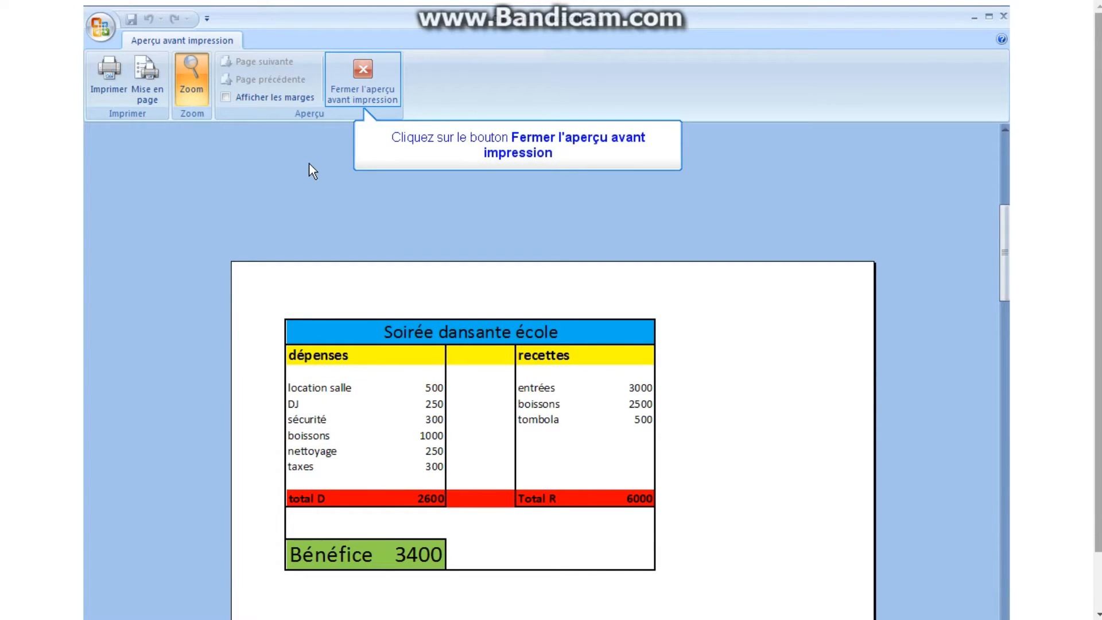
click(364, 69)
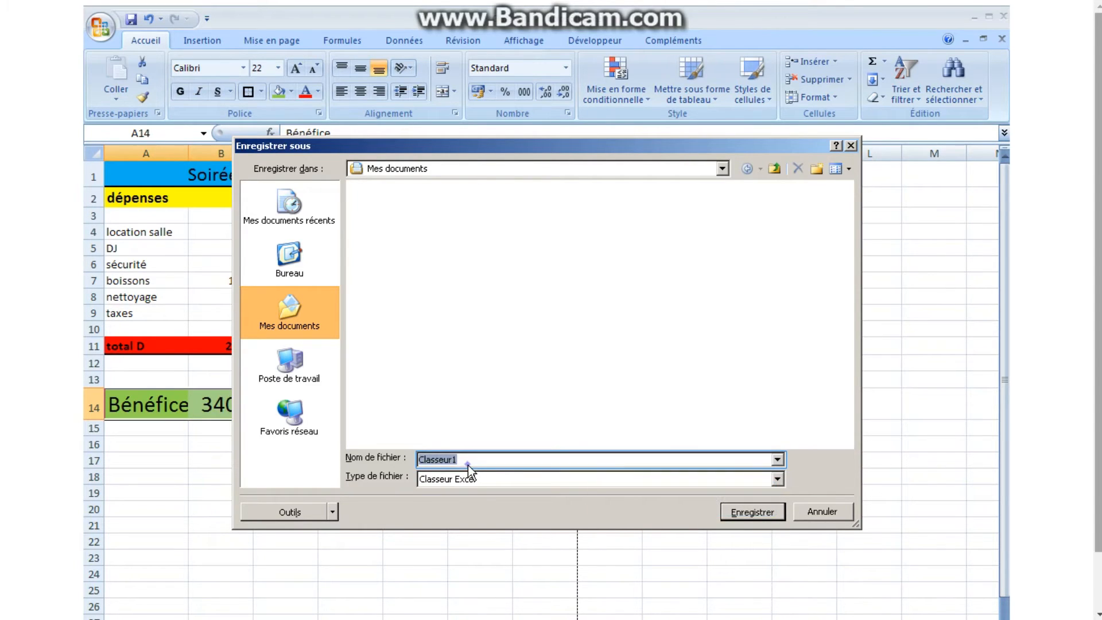
Save the workbook in Mes documents under the name "budget soirée école".
click(467, 465)
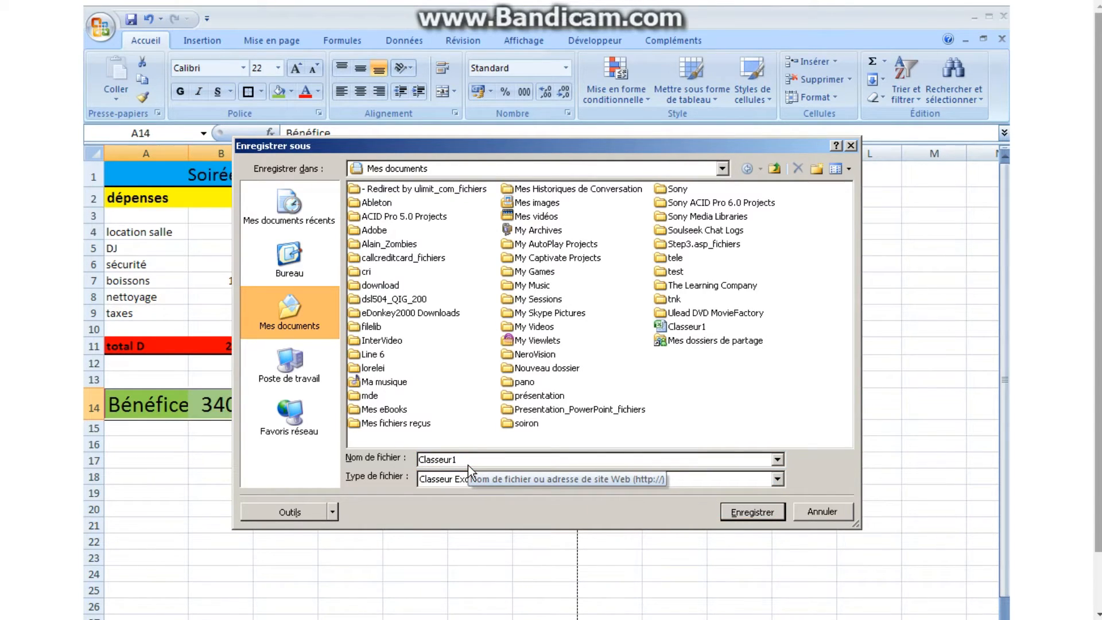
key(BackSpace)
key(BackSpace)
key(BackSpace)
key(BackSpace)
key(BackSpace)
key(BackSpace)
key(BackSpace)
key(BackSpace)
key(BackSpace)
text(budget soi)
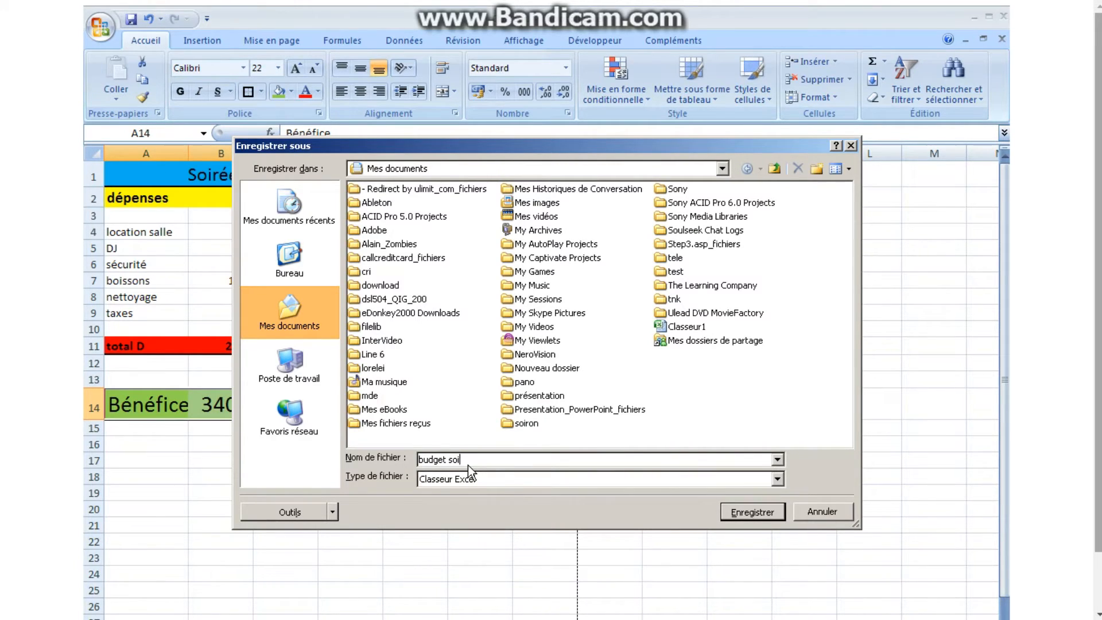
text(rée école)
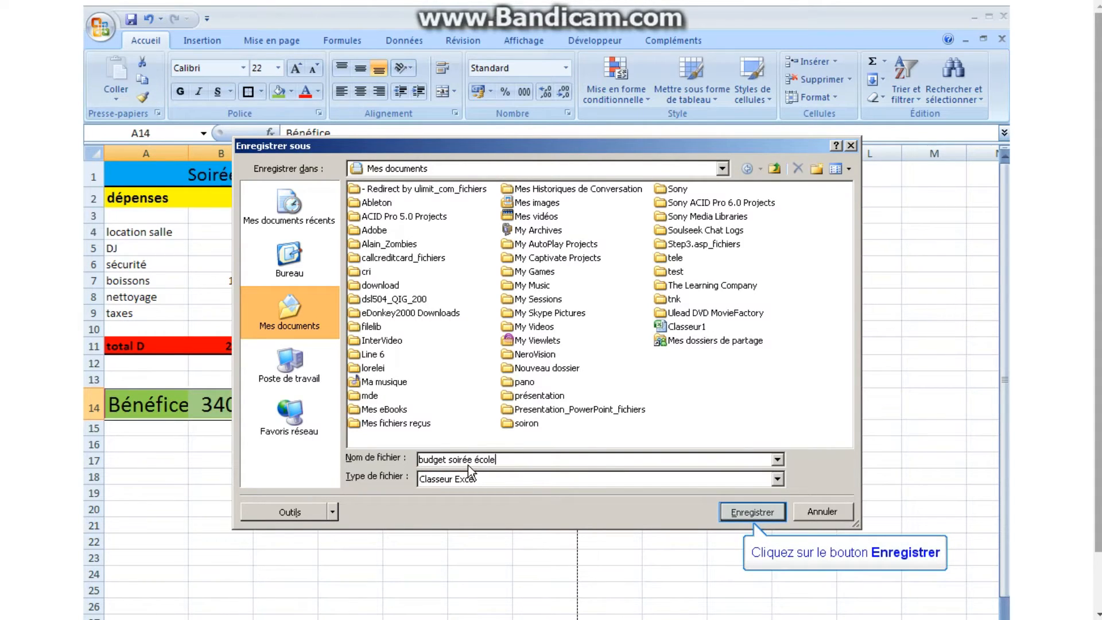
click(745, 510)
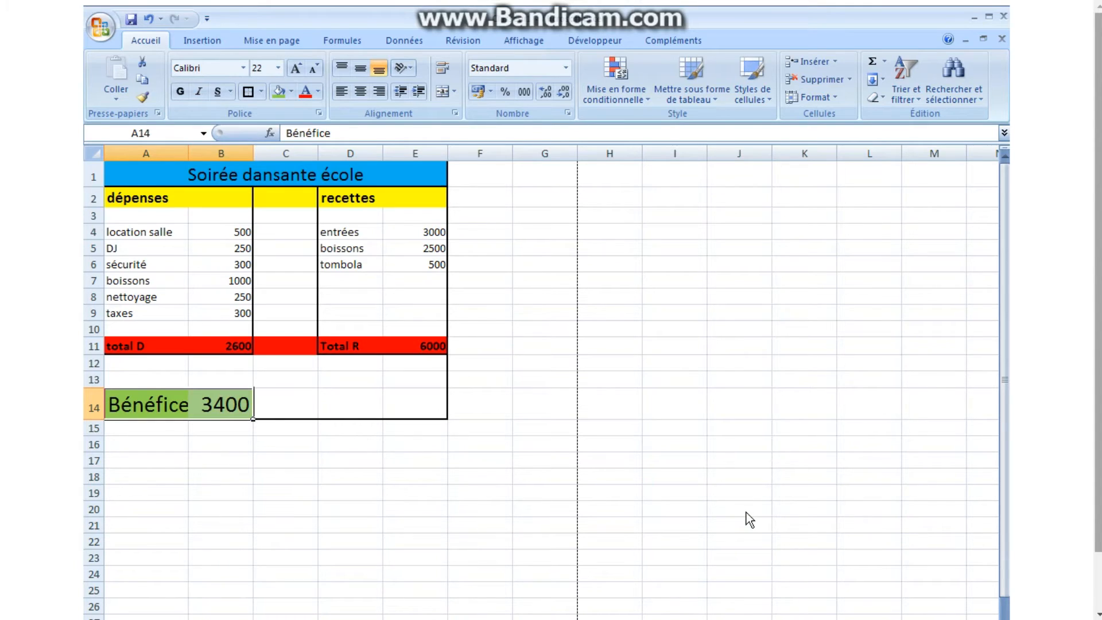
Save a copy of the workbook as "budget soirée école" in the Classeur Excel 97-2003 format.
click(101, 29)
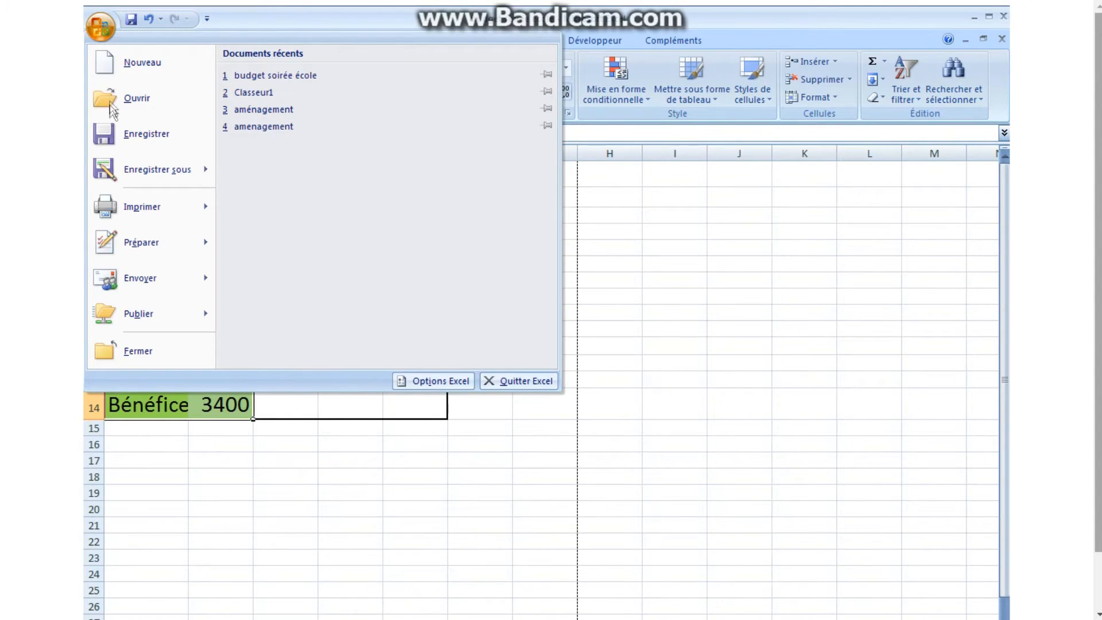
mouse_move(112, 173)
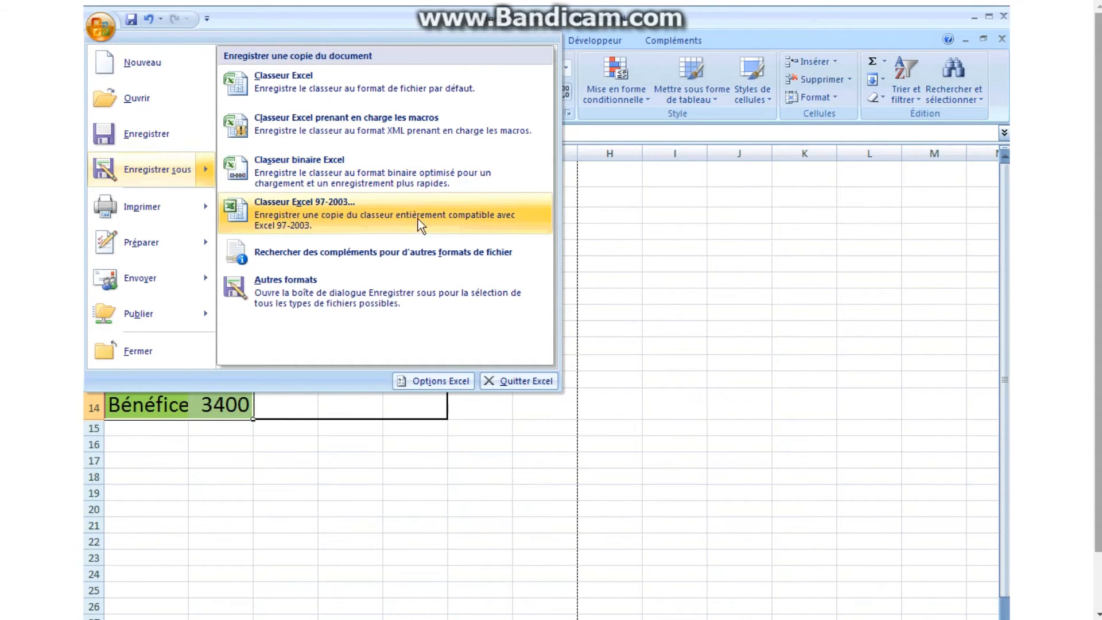
click(527, 223)
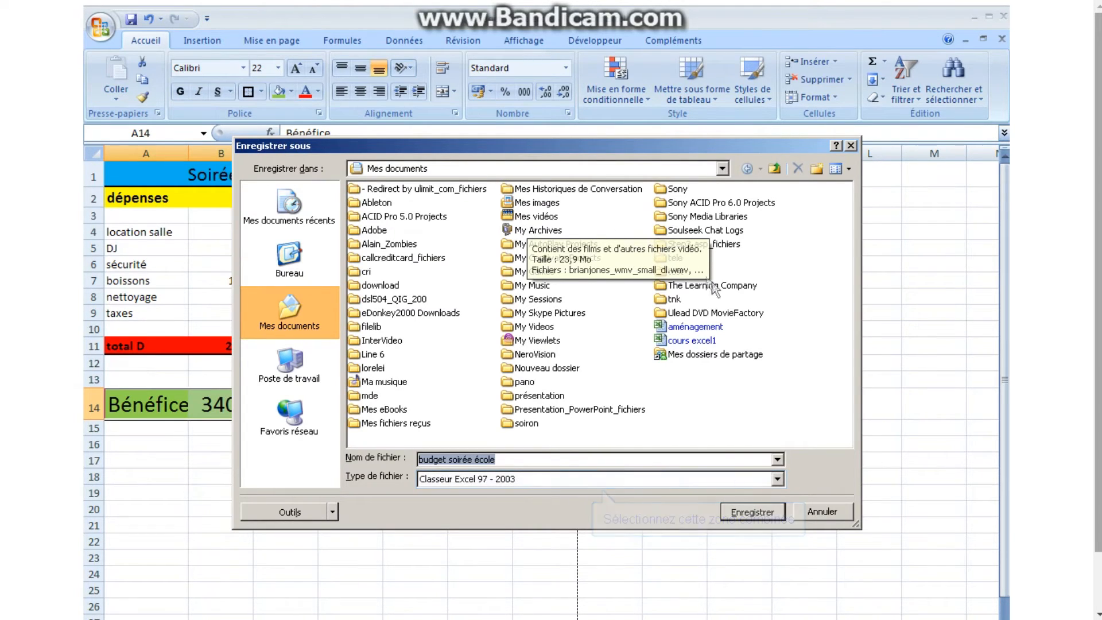
click(778, 478)
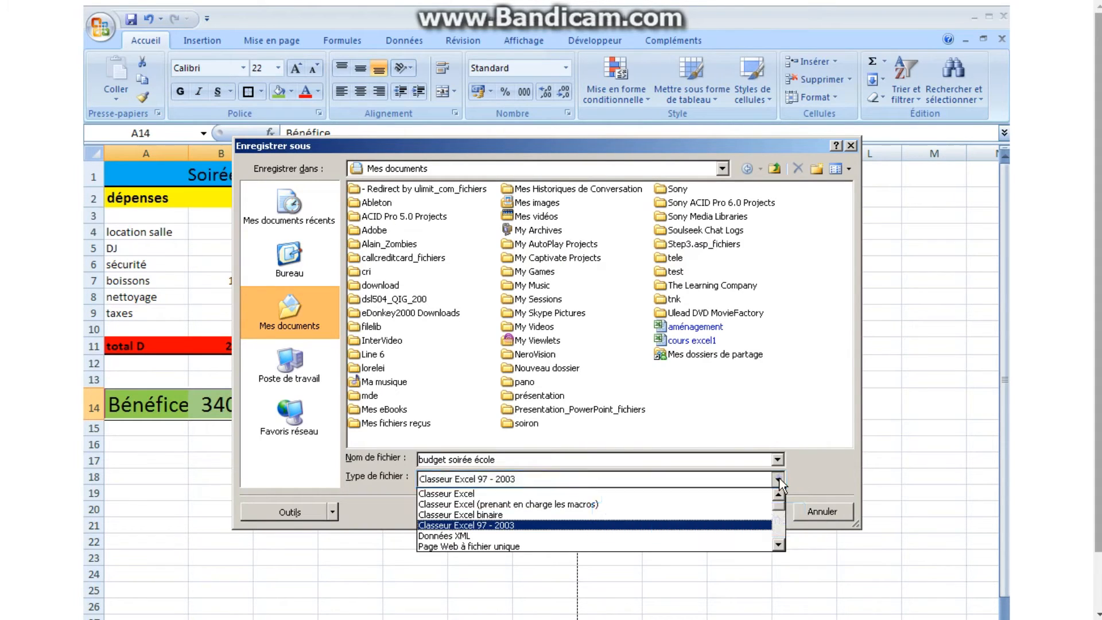
click(778, 479)
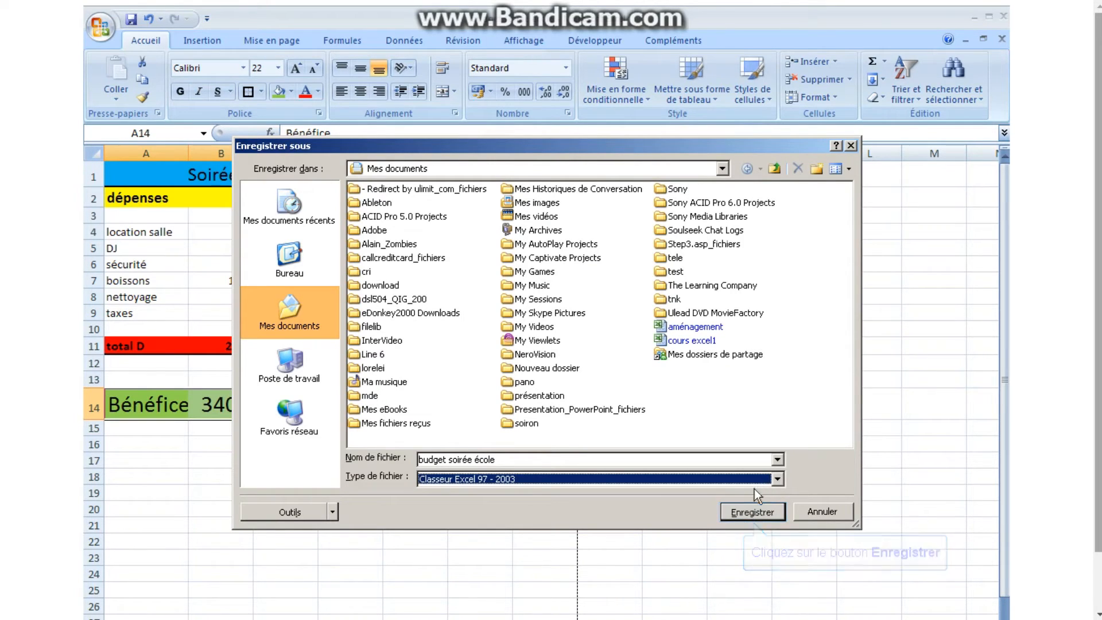
click(749, 512)
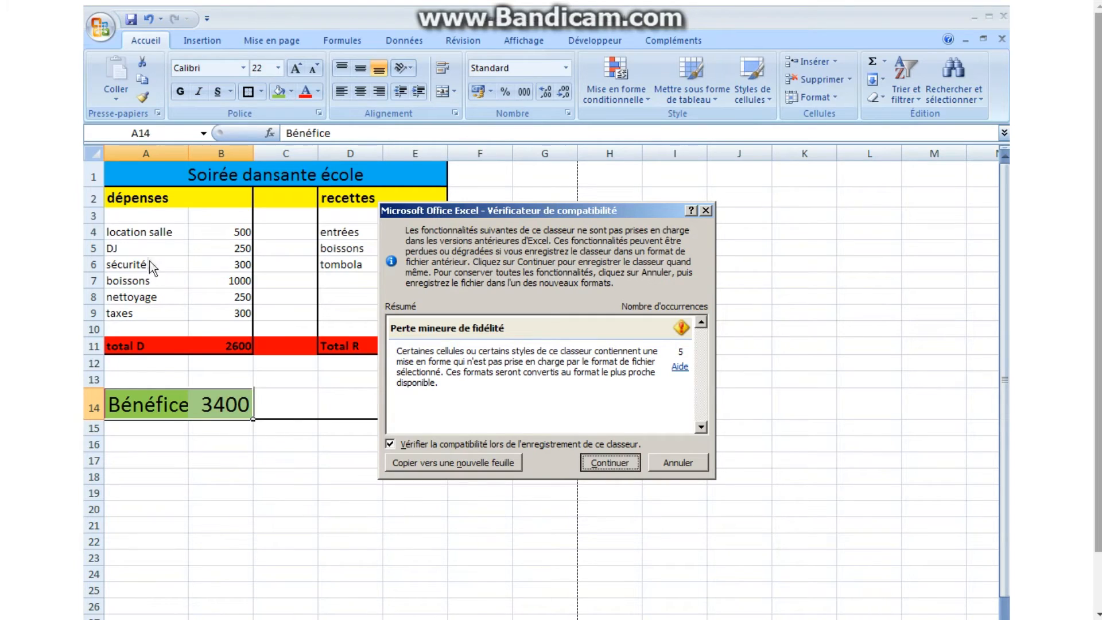
Open the most recent "budget soirée école" workbook from the recent documents.
click(99, 27)
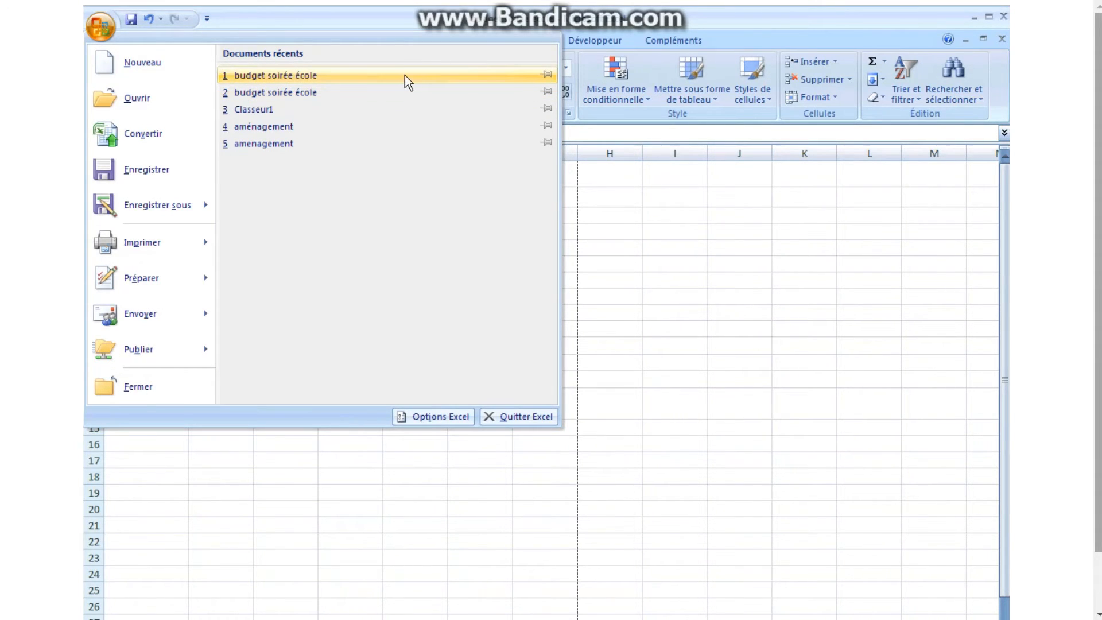
click(357, 75)
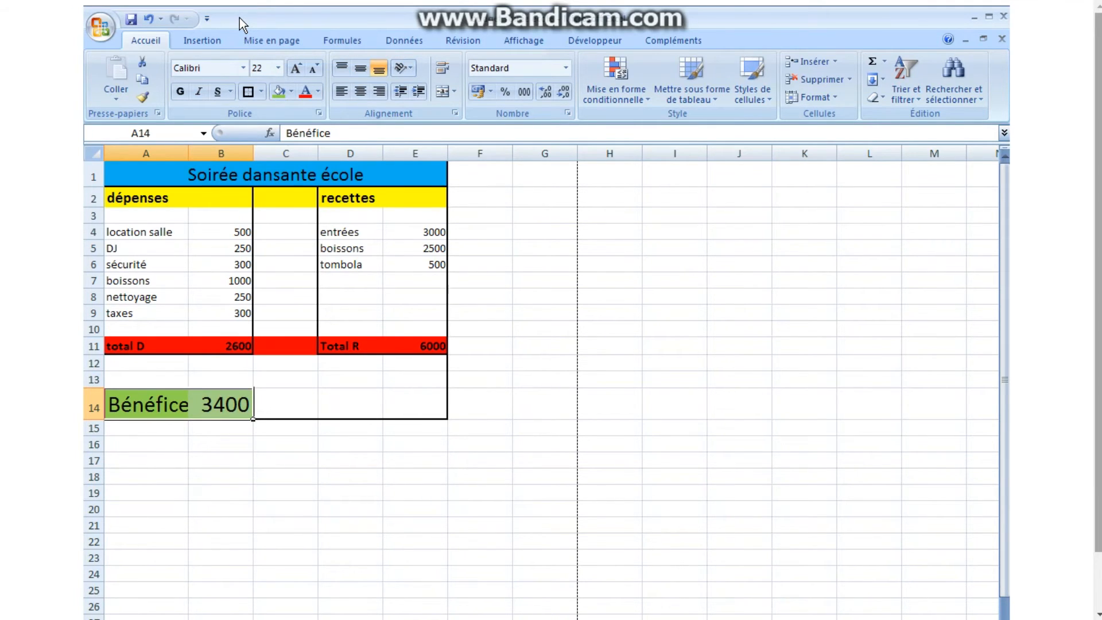
Add the Ouvrir command to the Quick Access toolbar through the customization page of the Excel options.
click(101, 26)
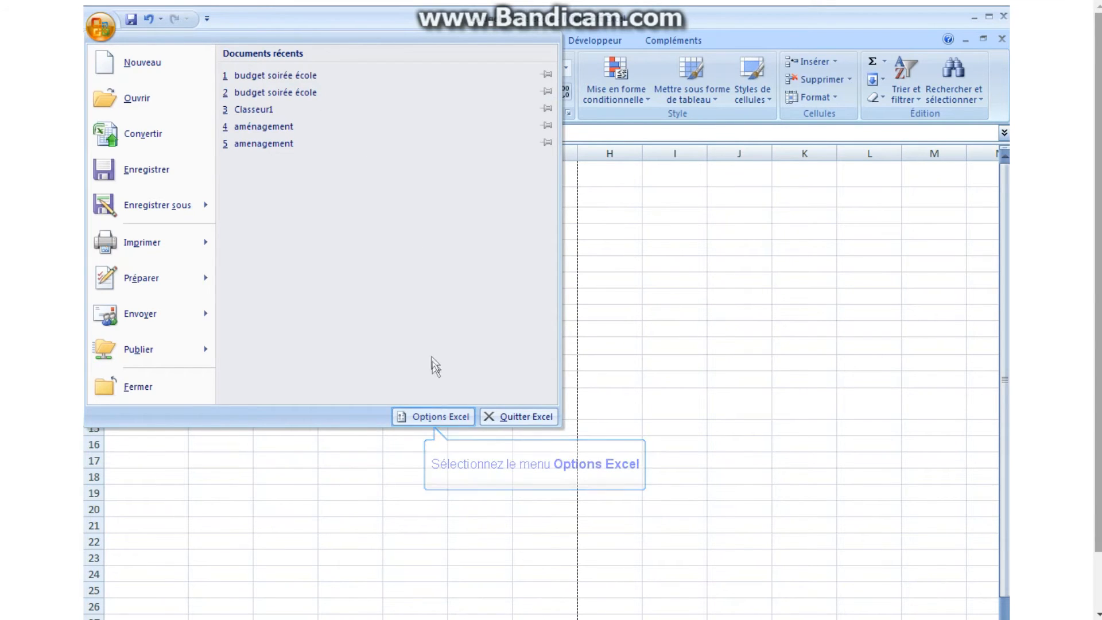
click(434, 411)
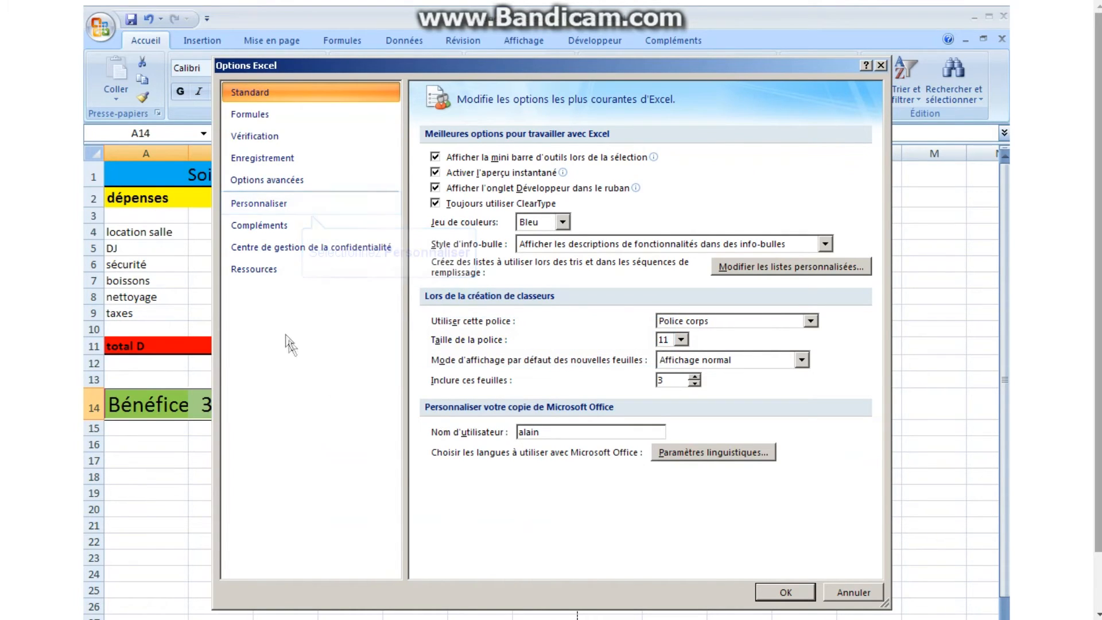
click(259, 206)
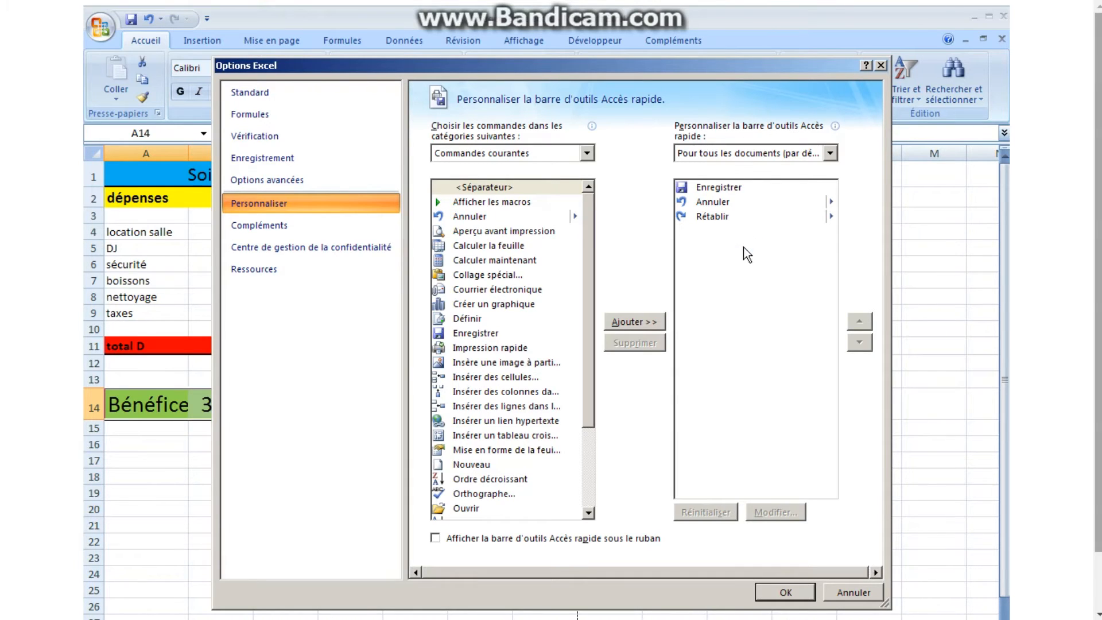
drag(588, 413, 586, 453)
click(438, 435)
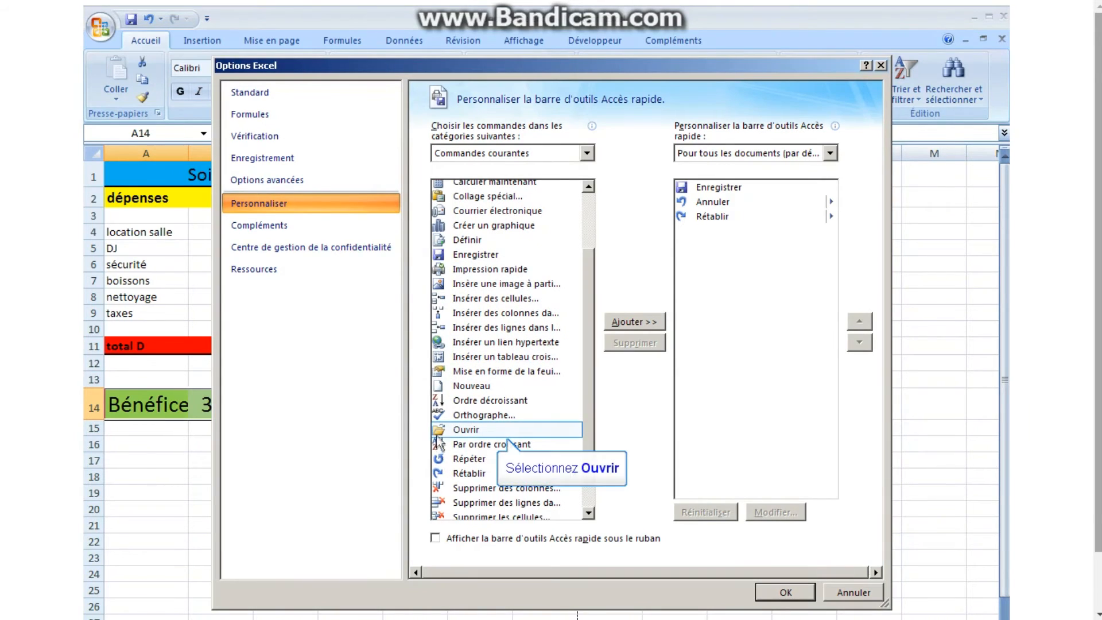
click(441, 432)
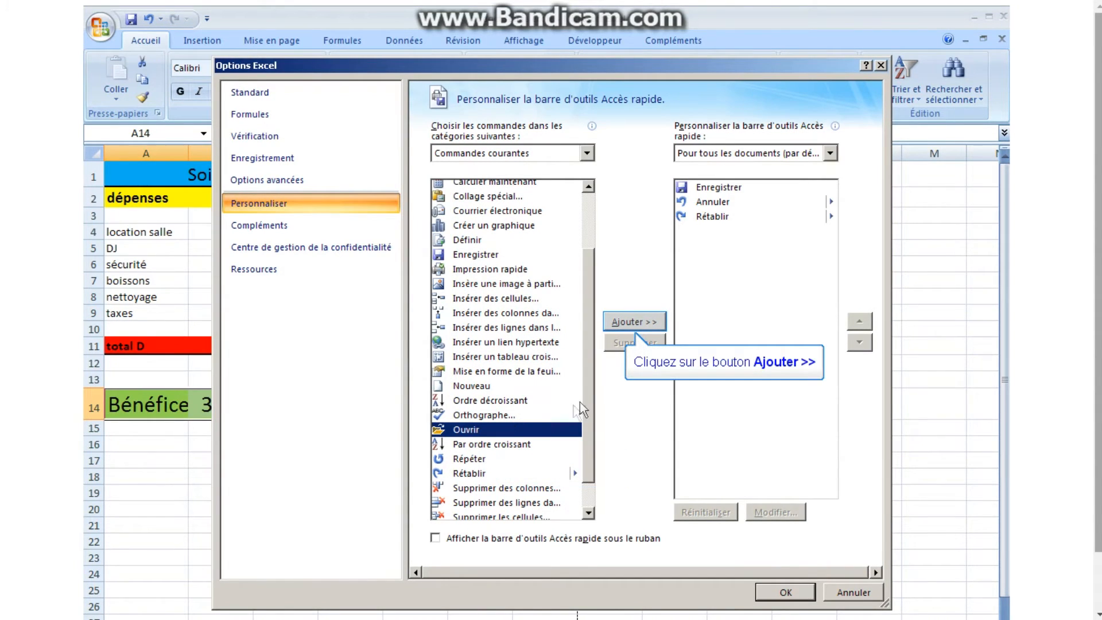
click(631, 320)
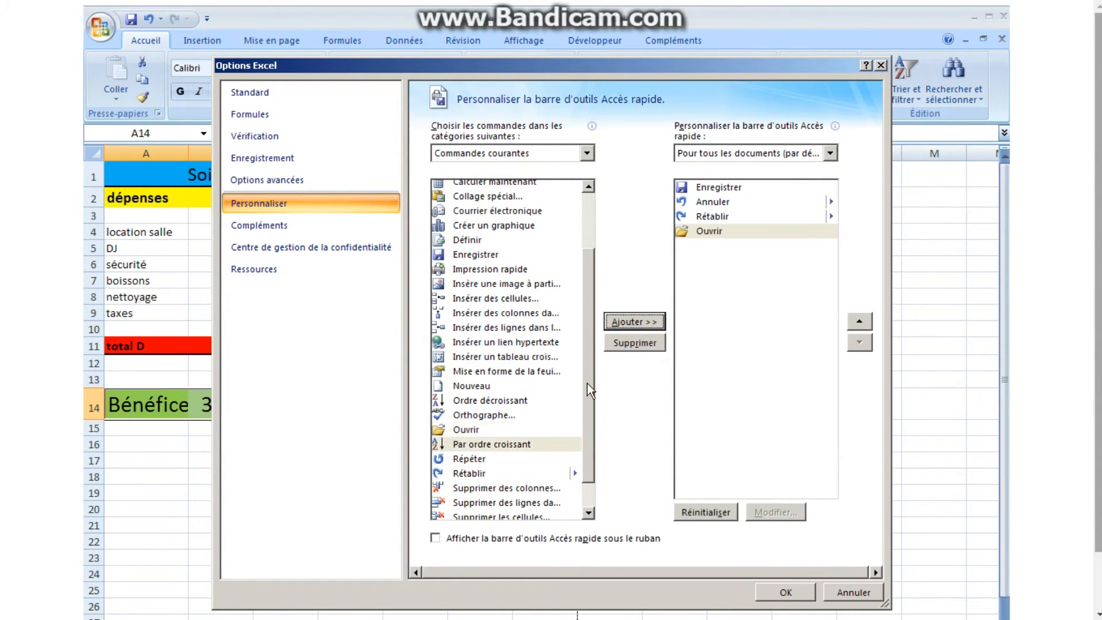
Add the Impression rapide command to the Quick Access toolbar and apply the changed options.
drag(587, 383, 577, 336)
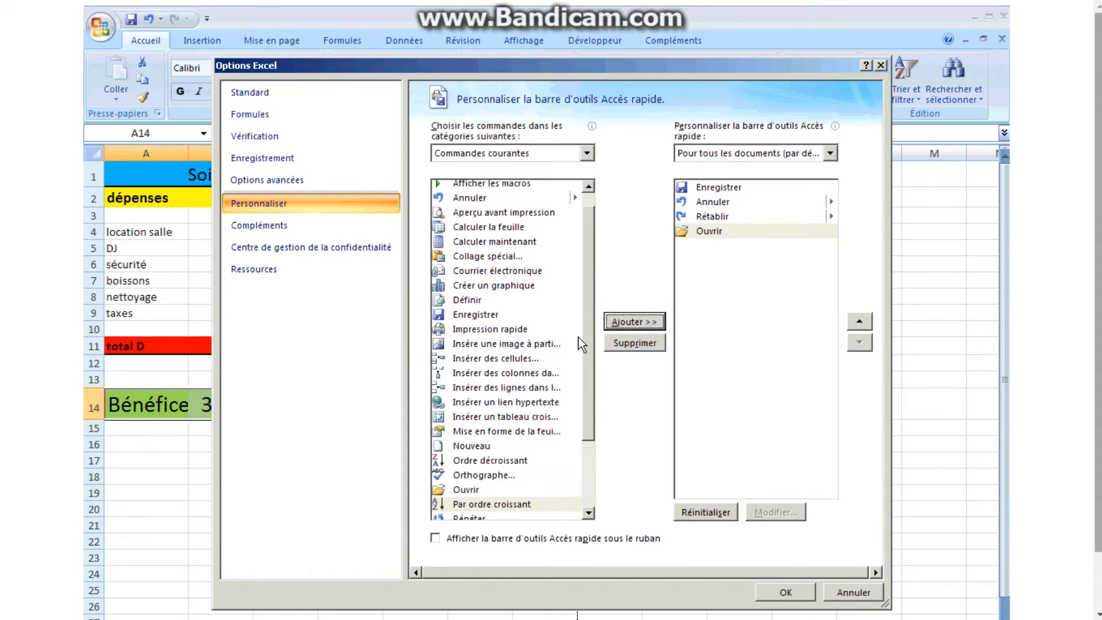
click(435, 327)
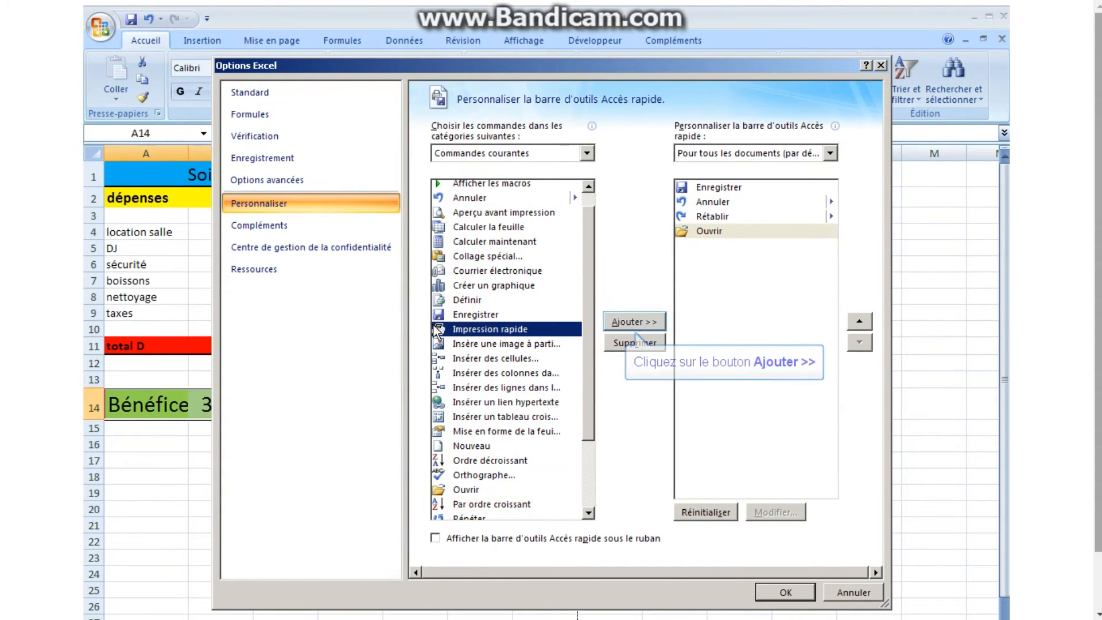
click(636, 320)
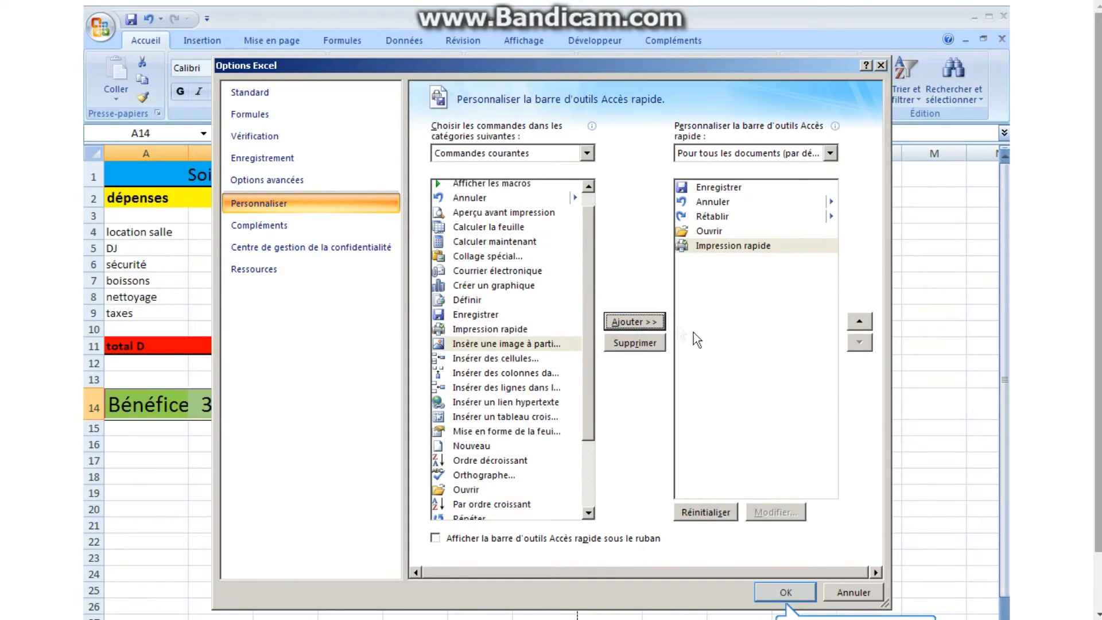
click(784, 591)
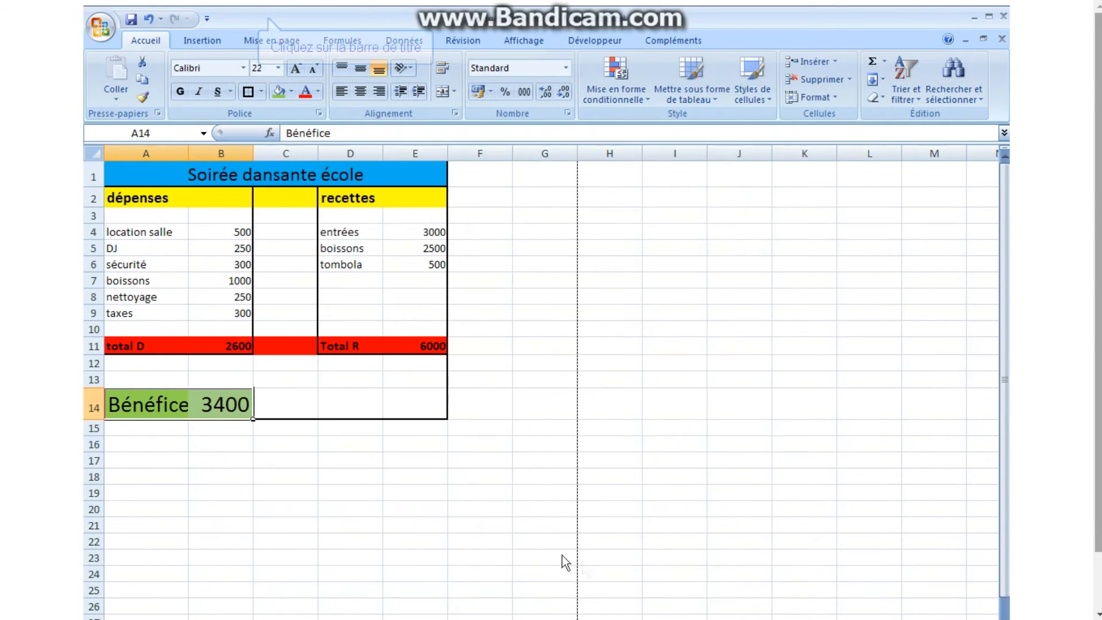
click(267, 18)
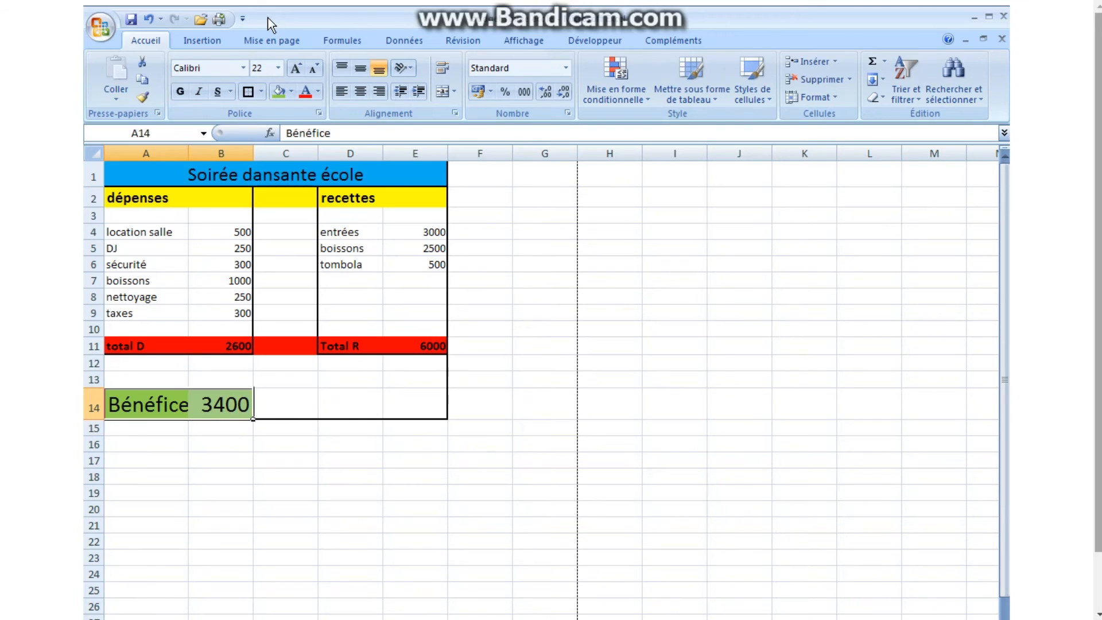
Open the second "budget soirée école" workbook listed in Mes documents.
click(200, 22)
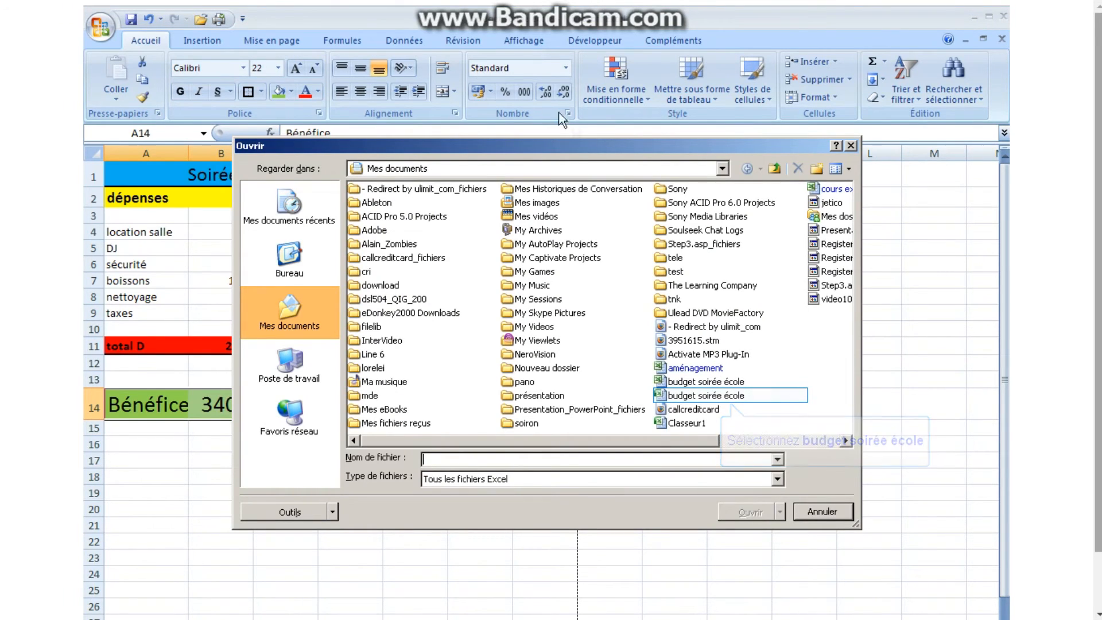
click(712, 396)
click(752, 512)
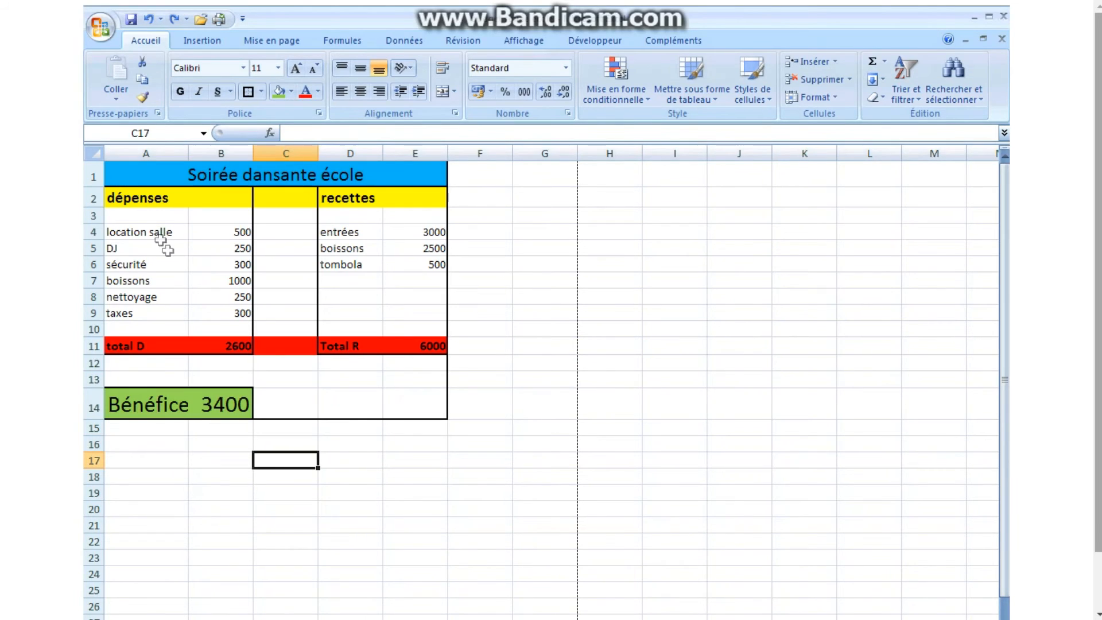
Reset the whole budget table A1:E14 to the Normal cell style.
drag(143, 199, 316, 409)
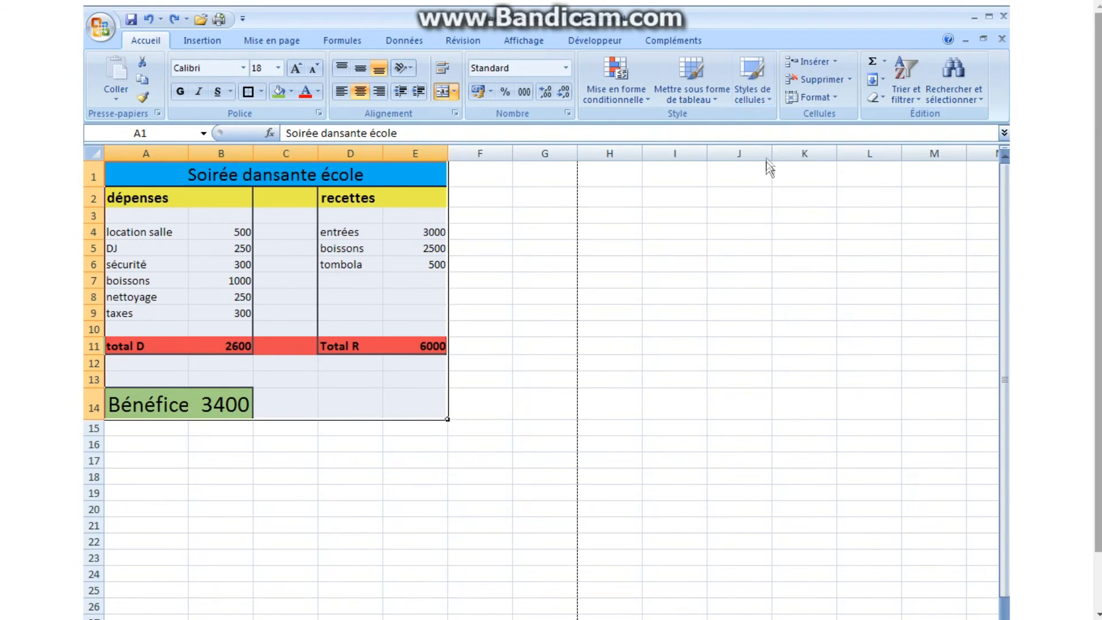
click(769, 102)
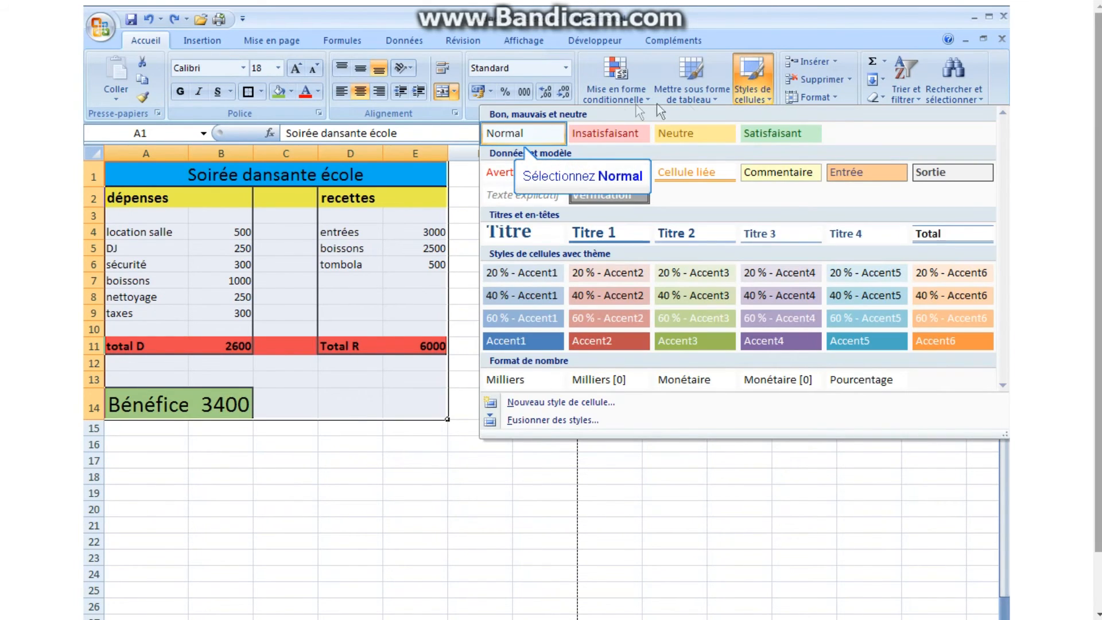
click(504, 129)
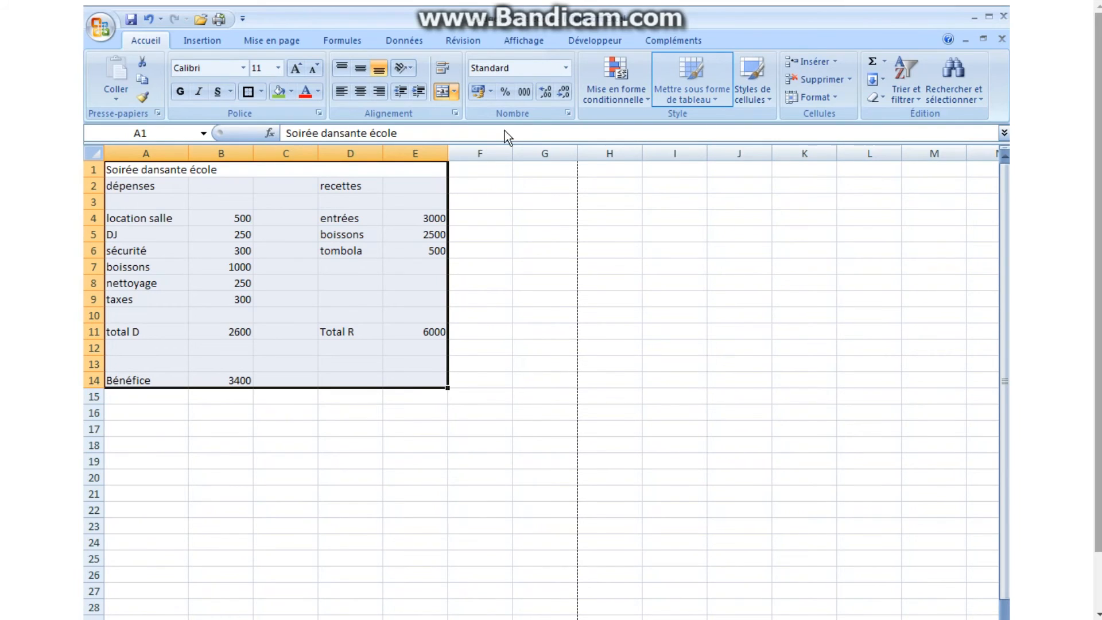
Format A1:E14 as a table with headers using Style de tableau clair 12, and deselect the table.
click(715, 101)
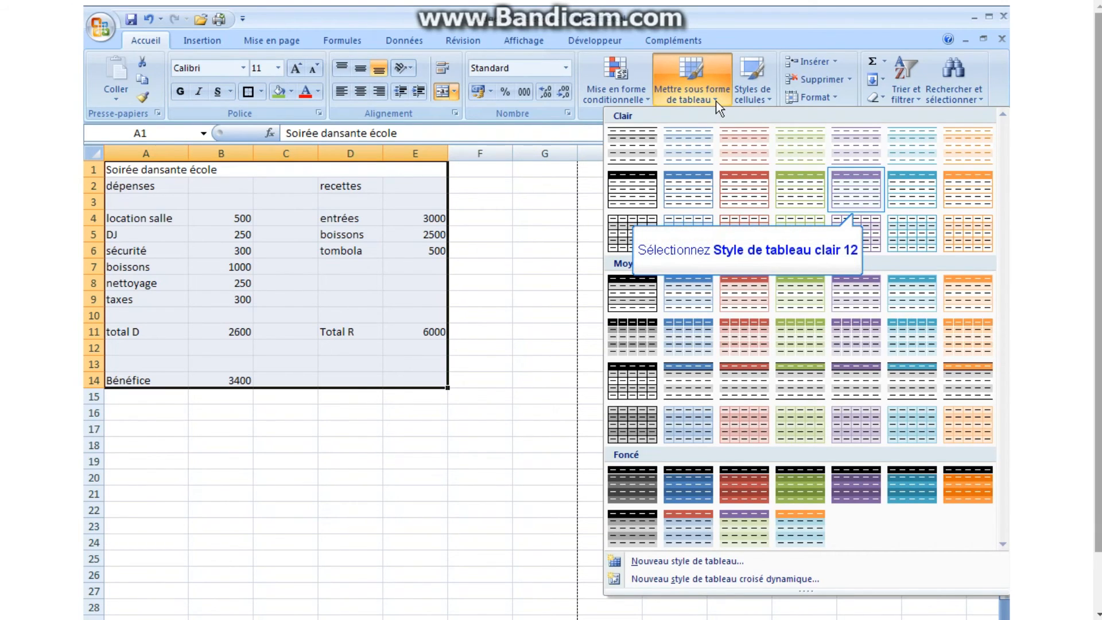
click(855, 198)
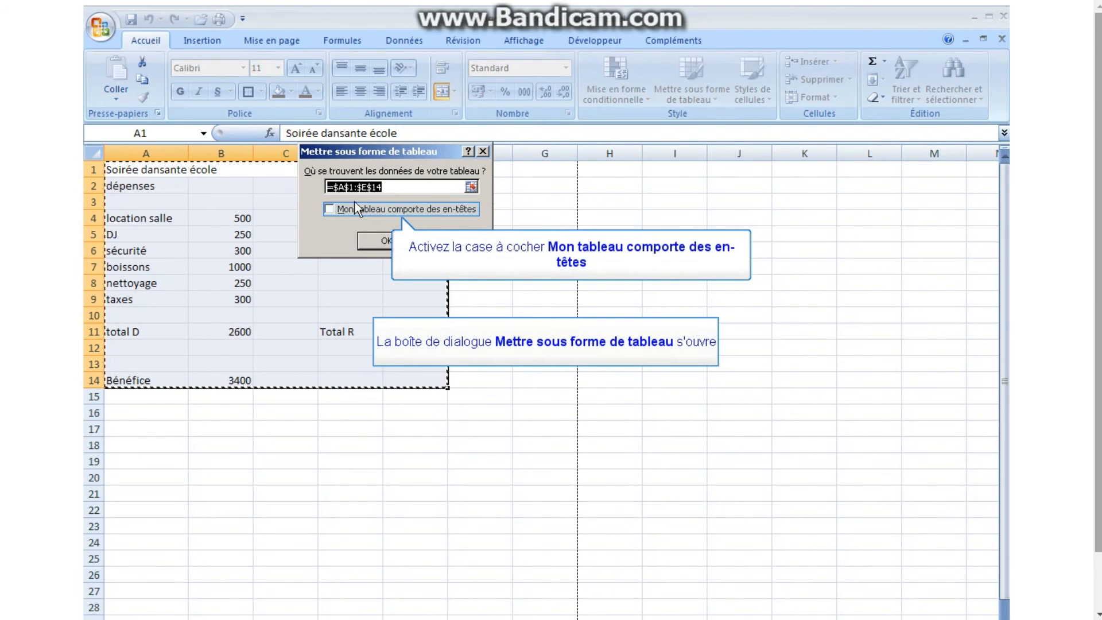
click(329, 209)
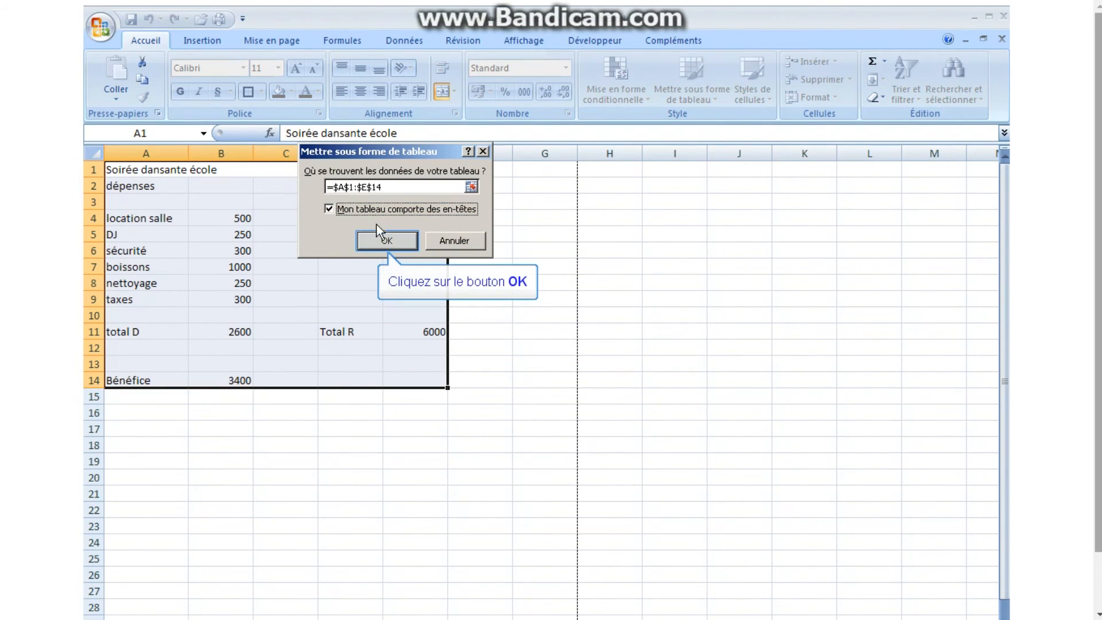
click(384, 241)
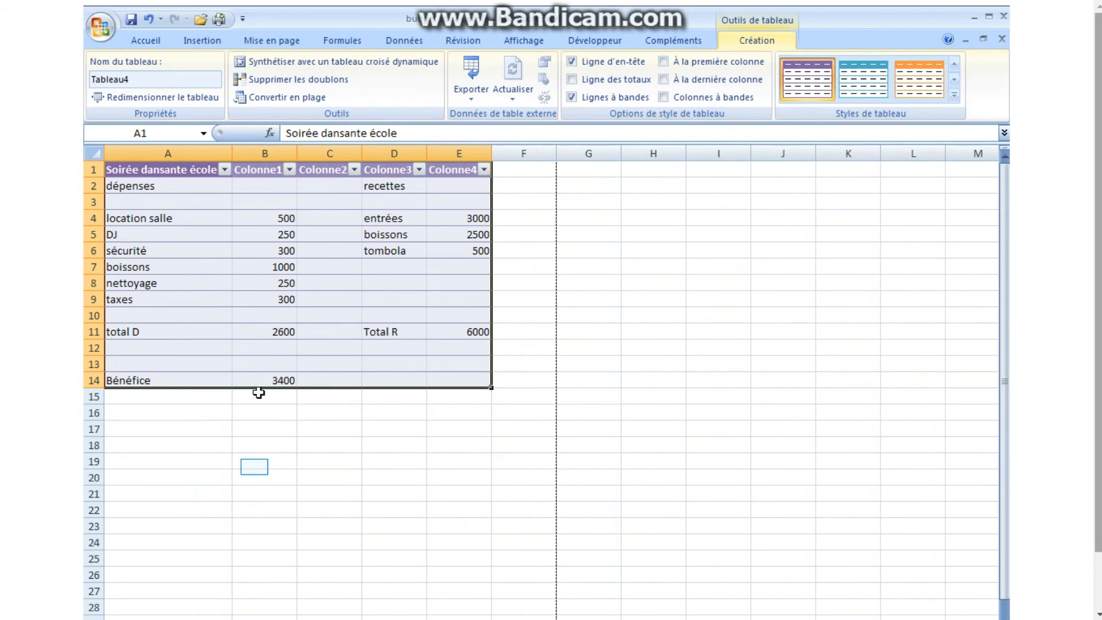
click(250, 467)
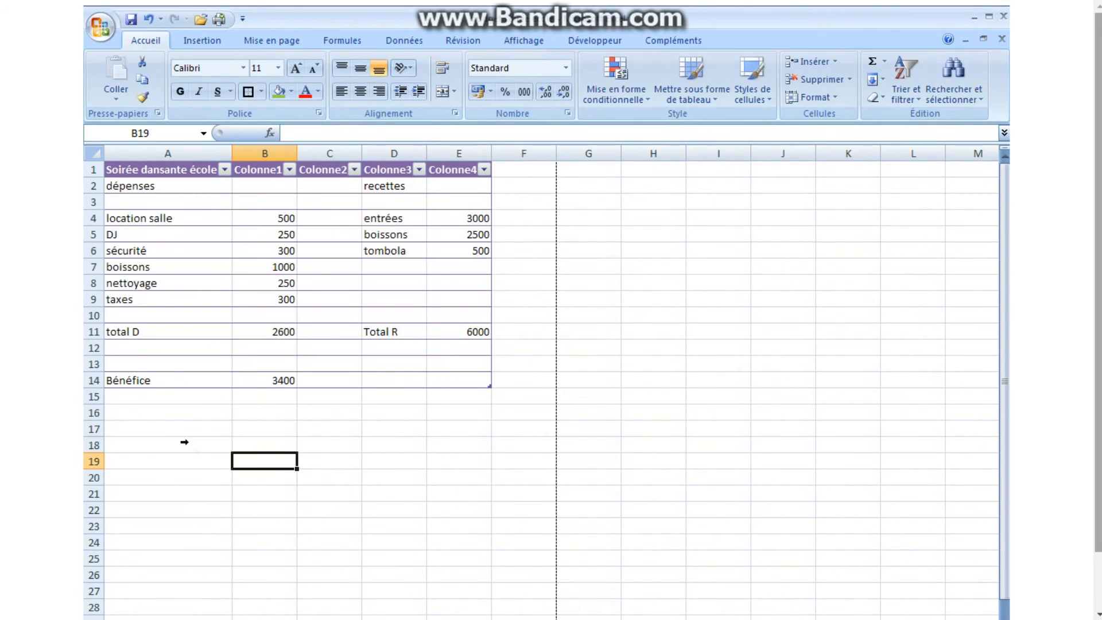
Undo the table formatting of the budget range.
drag(119, 176, 154, 379)
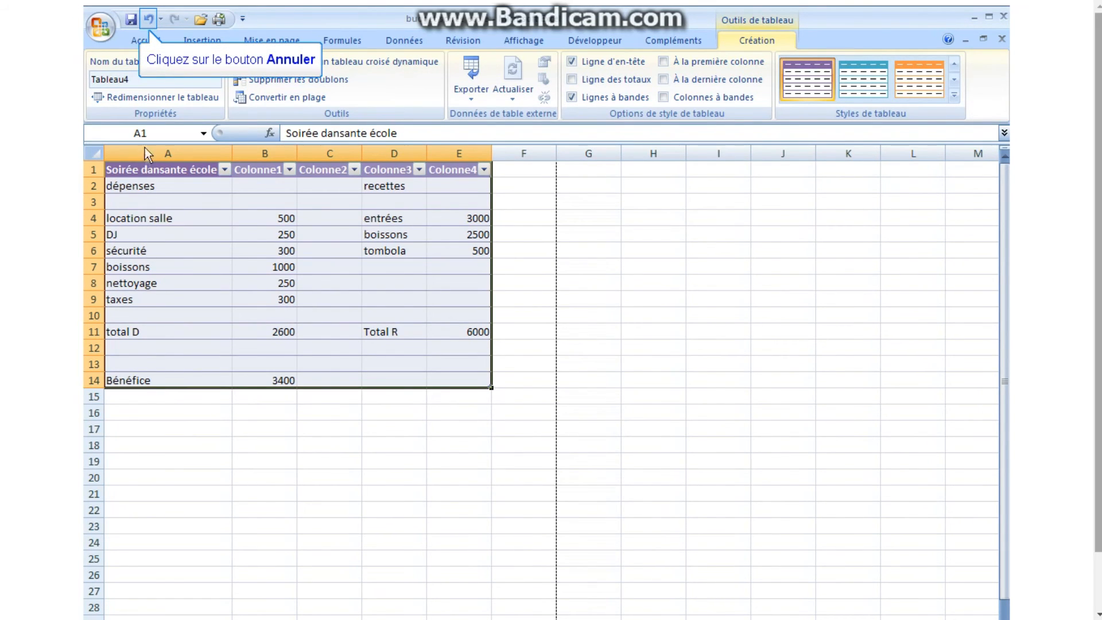
click(147, 18)
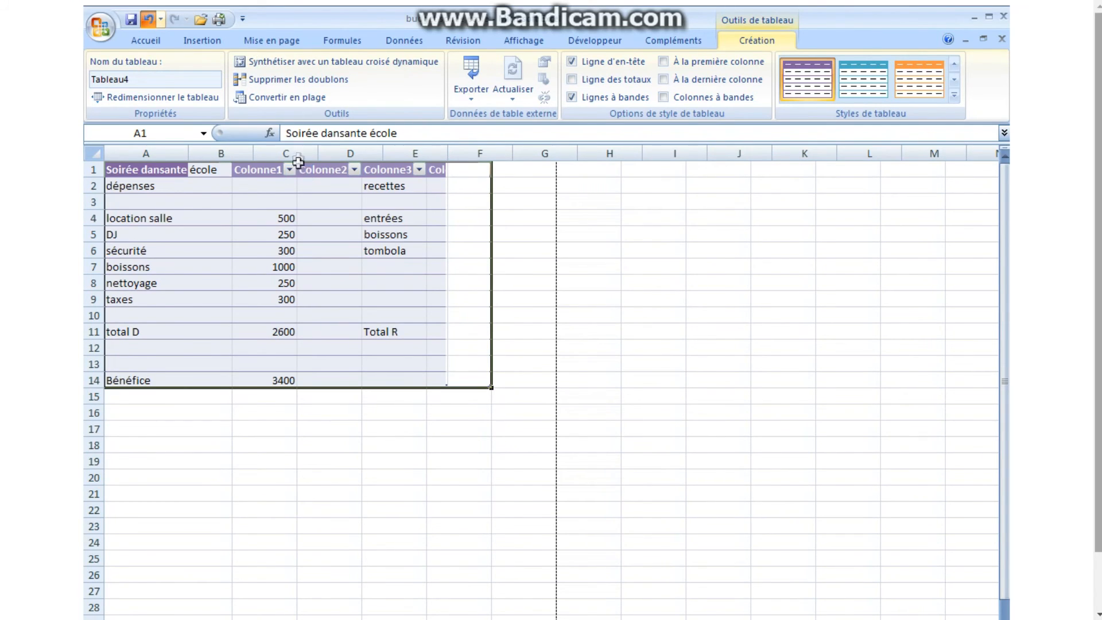
key(ctrl+z)
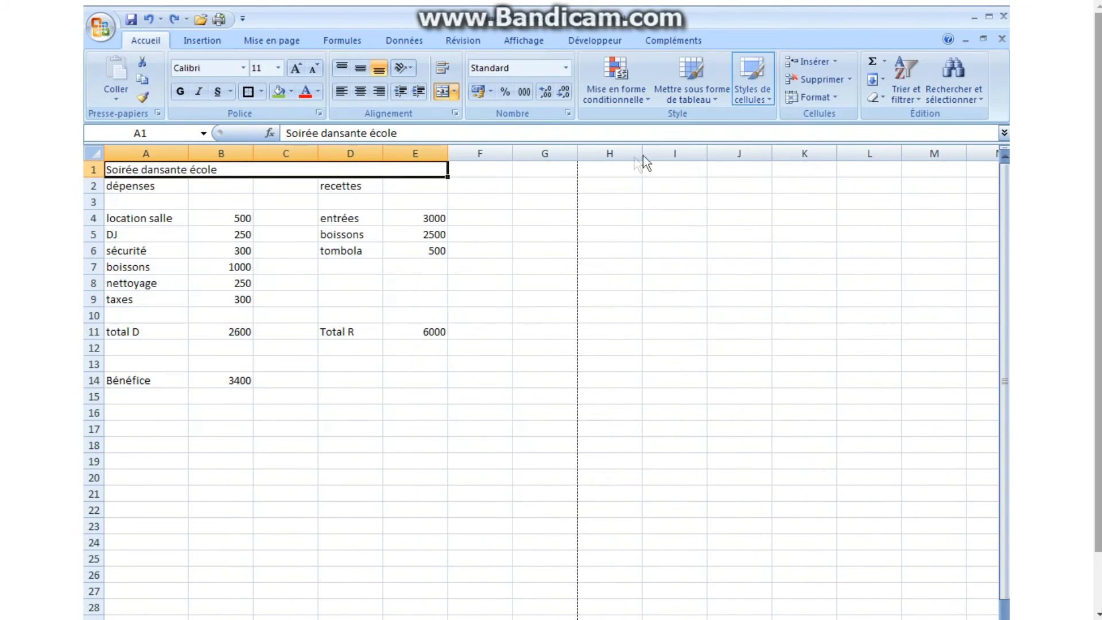
Apply the Titre cell style to the title in row 1 and the Neutre style to the headings in A2:E2.
click(769, 98)
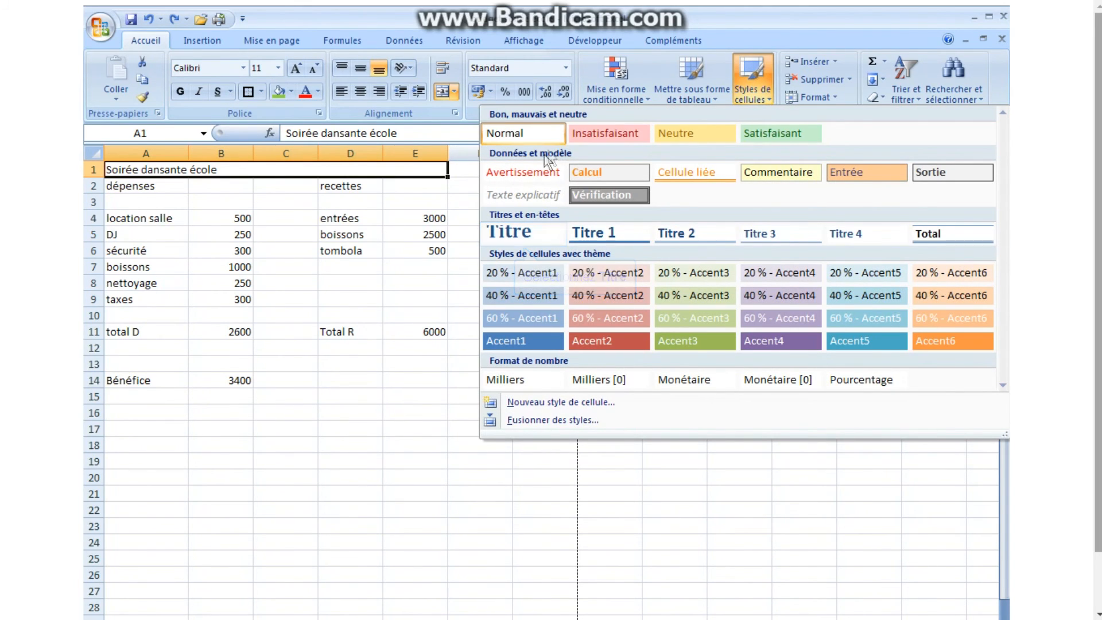
click(510, 232)
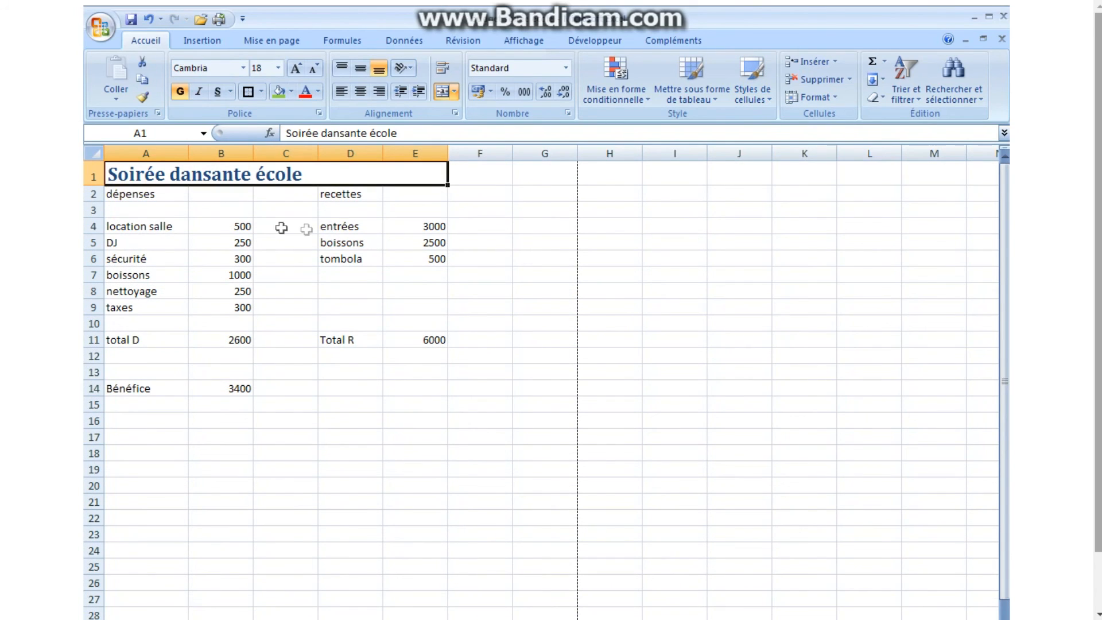
drag(126, 194, 413, 191)
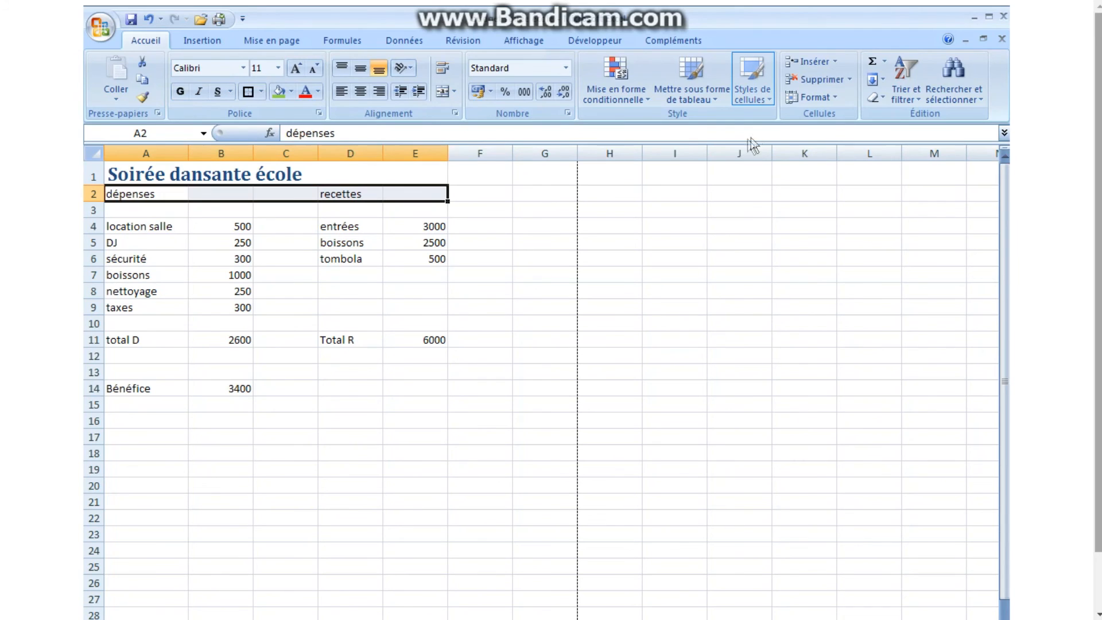
click(772, 99)
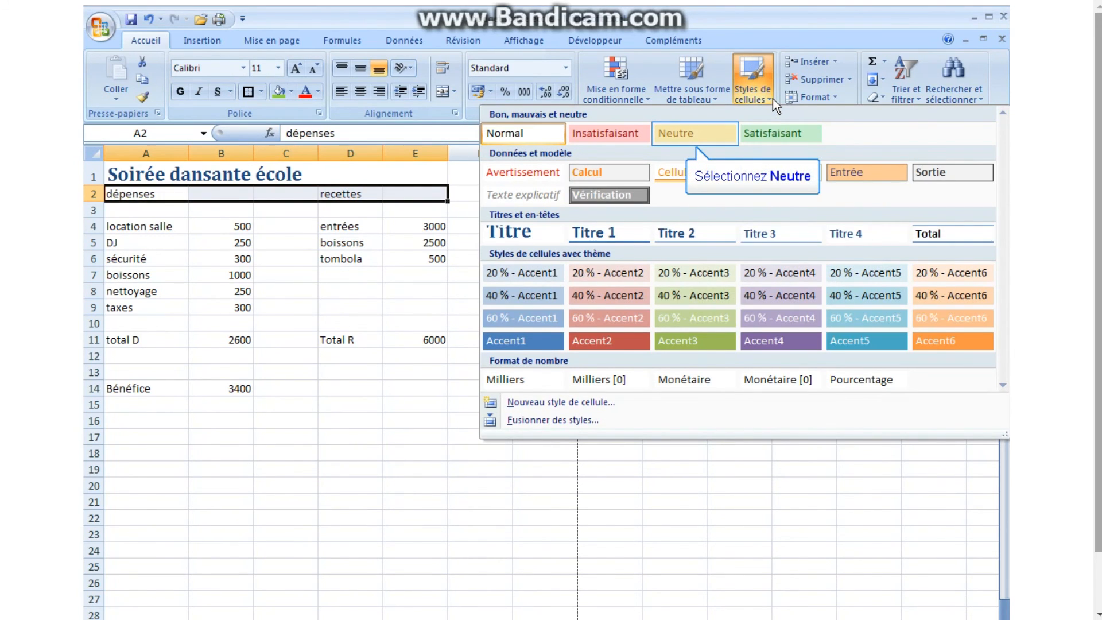
click(686, 131)
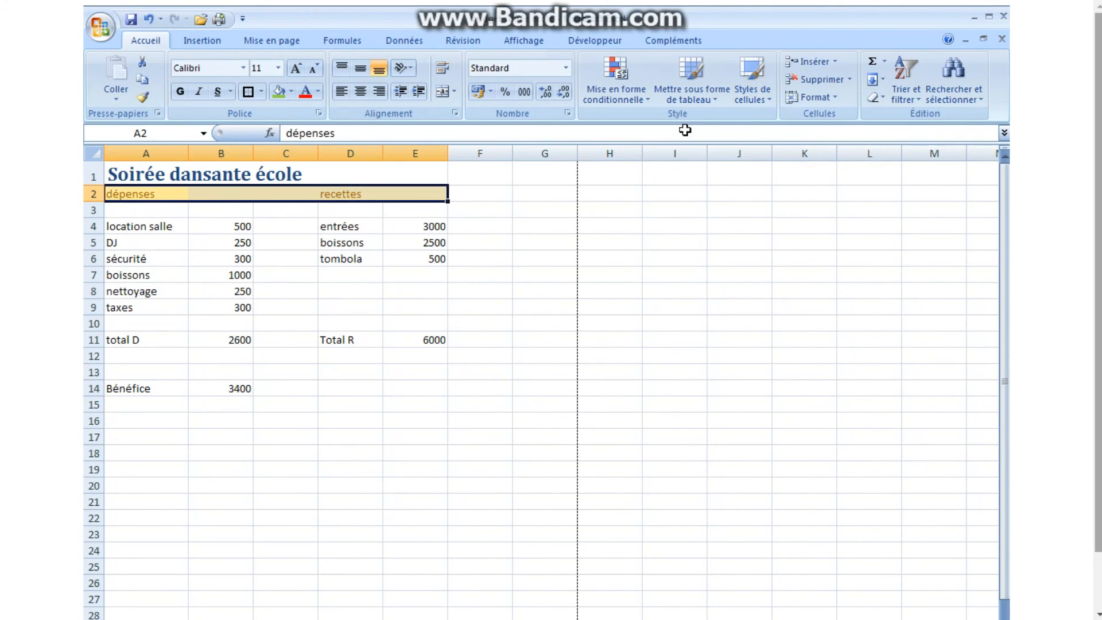
Apply the 40 % - Accent2 cell style to the expenses A4:B9 and 40 % - Accent3 to the receipts area D4:E9.
drag(112, 230, 207, 304)
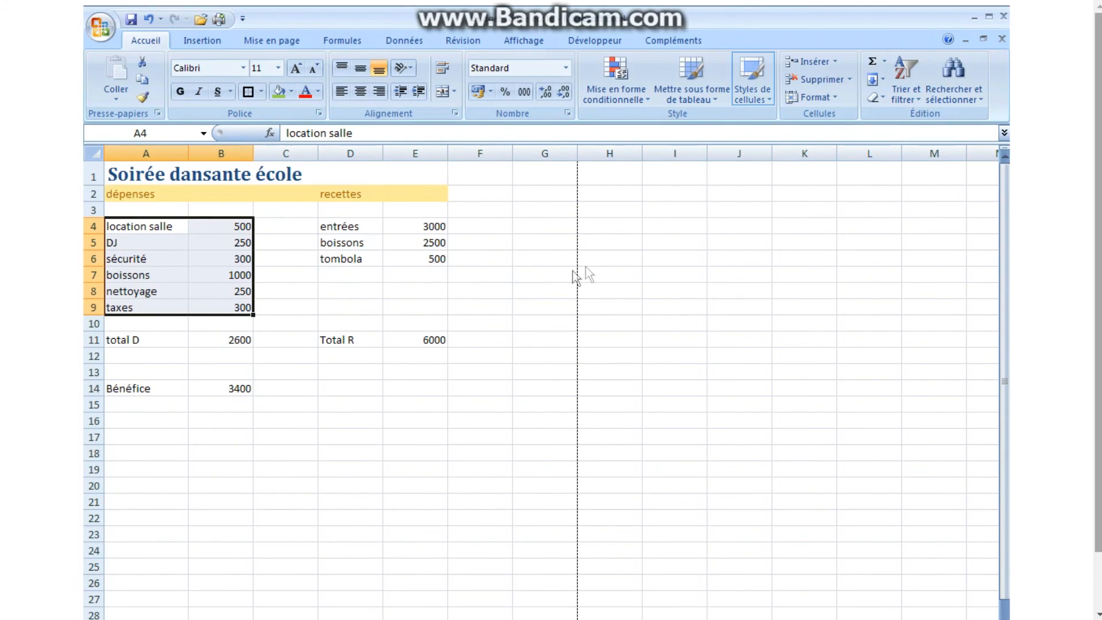
click(770, 106)
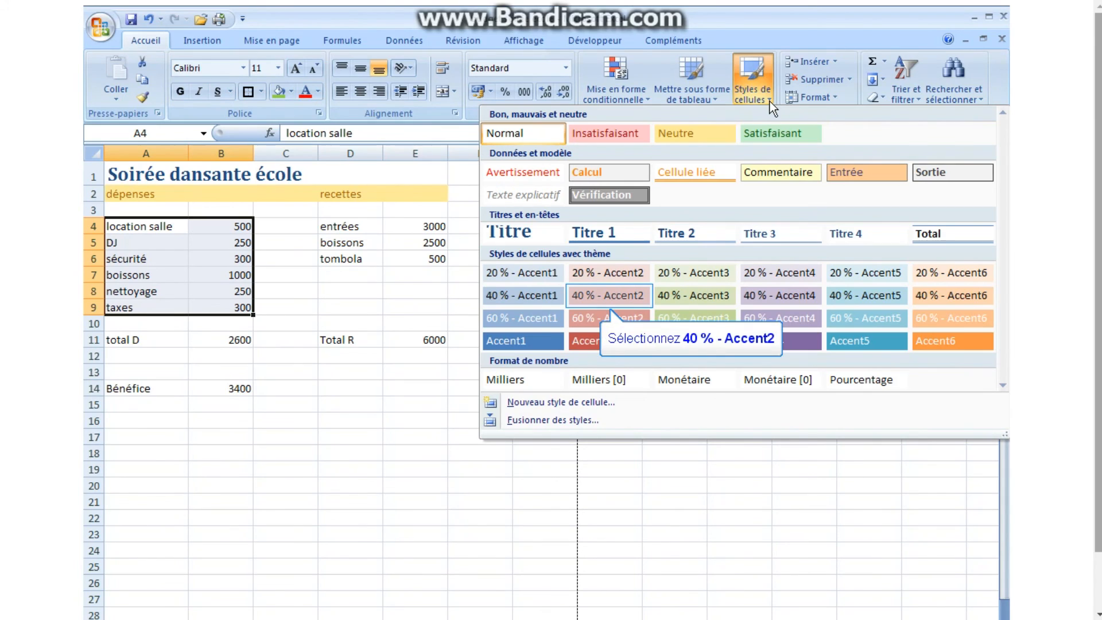
click(596, 298)
drag(322, 228, 392, 305)
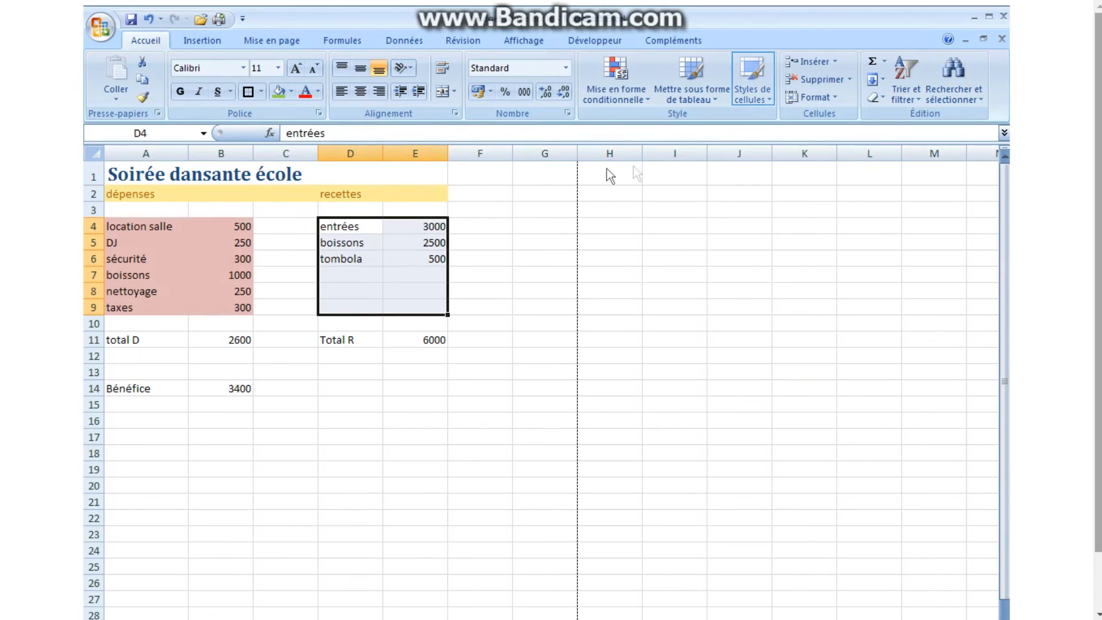
click(769, 101)
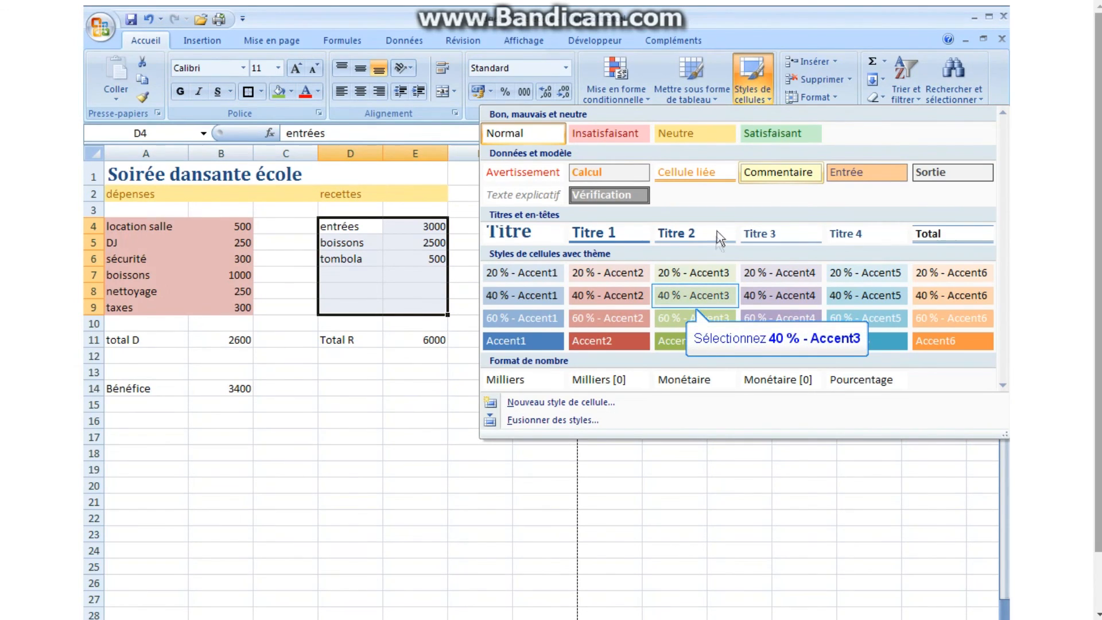
click(715, 296)
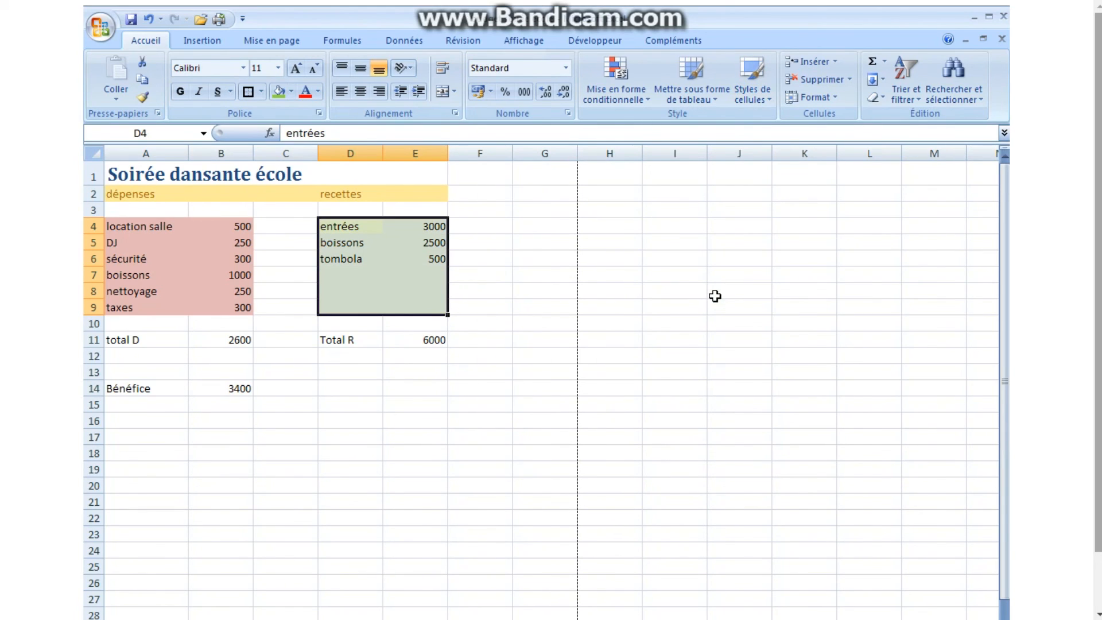
Apply the Total cell style to the totals row A11:E11 and the Titre 1 style to the Bénéfice row A14:E14, then deselect.
drag(115, 338, 416, 341)
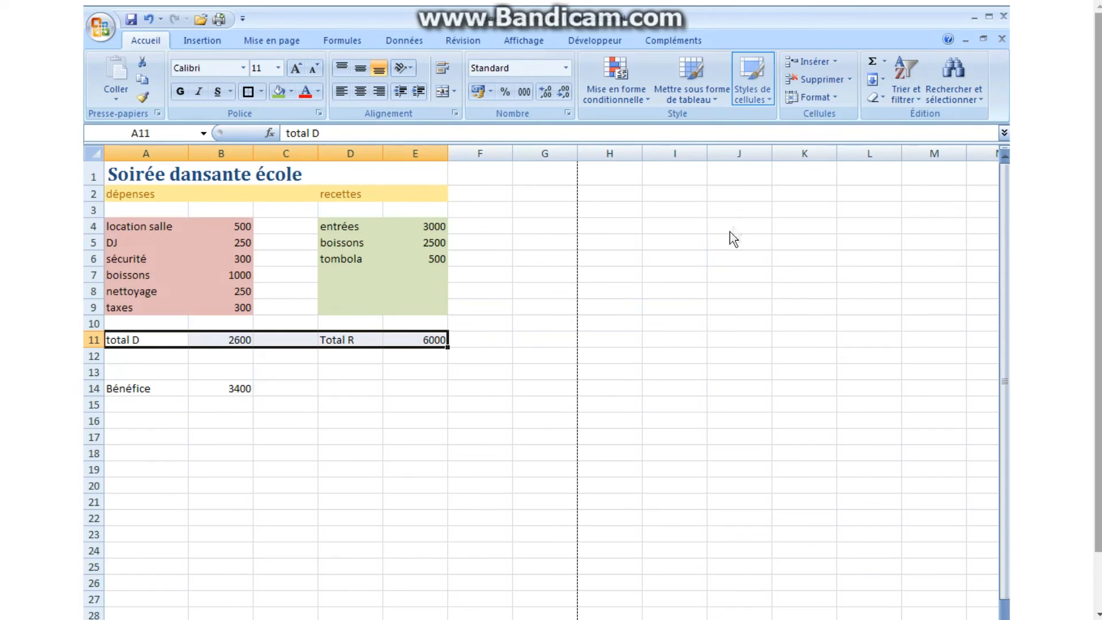
click(770, 99)
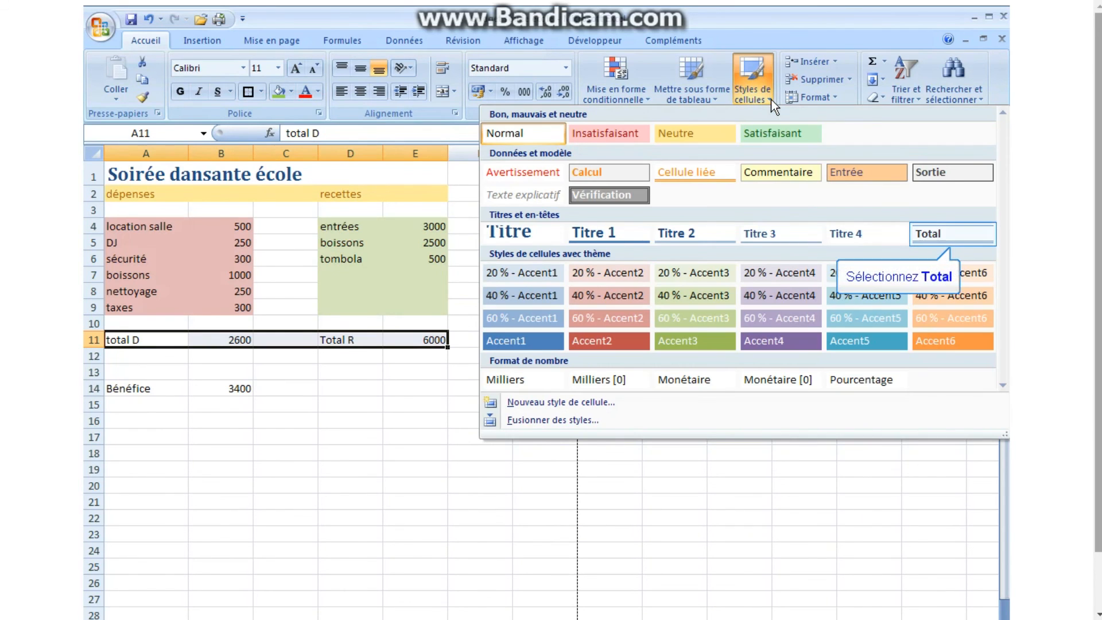
click(943, 232)
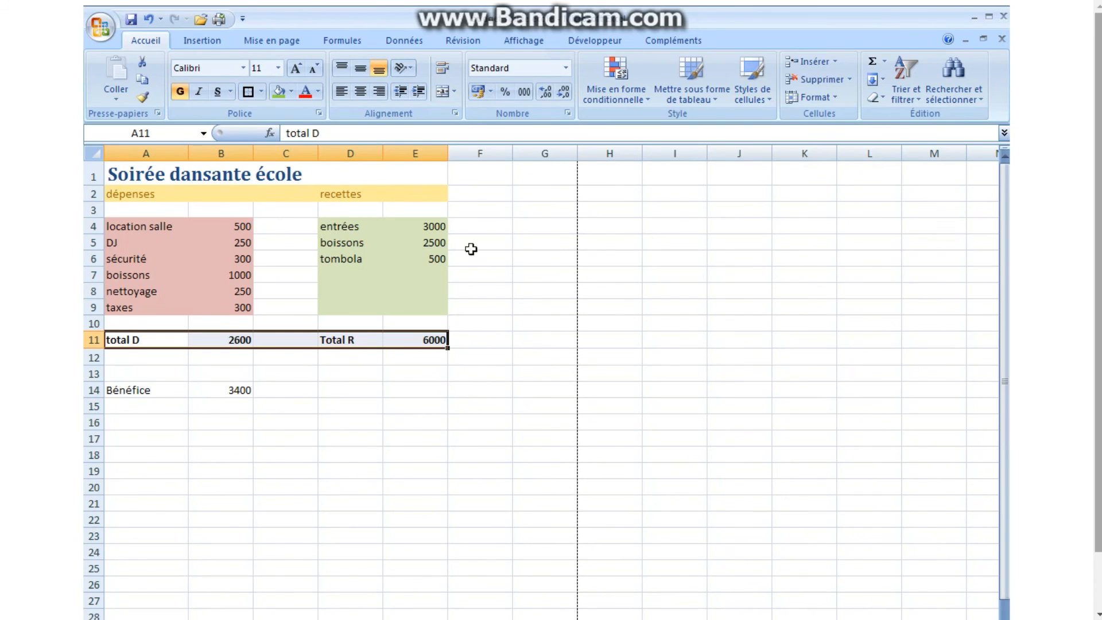
drag(122, 391, 408, 388)
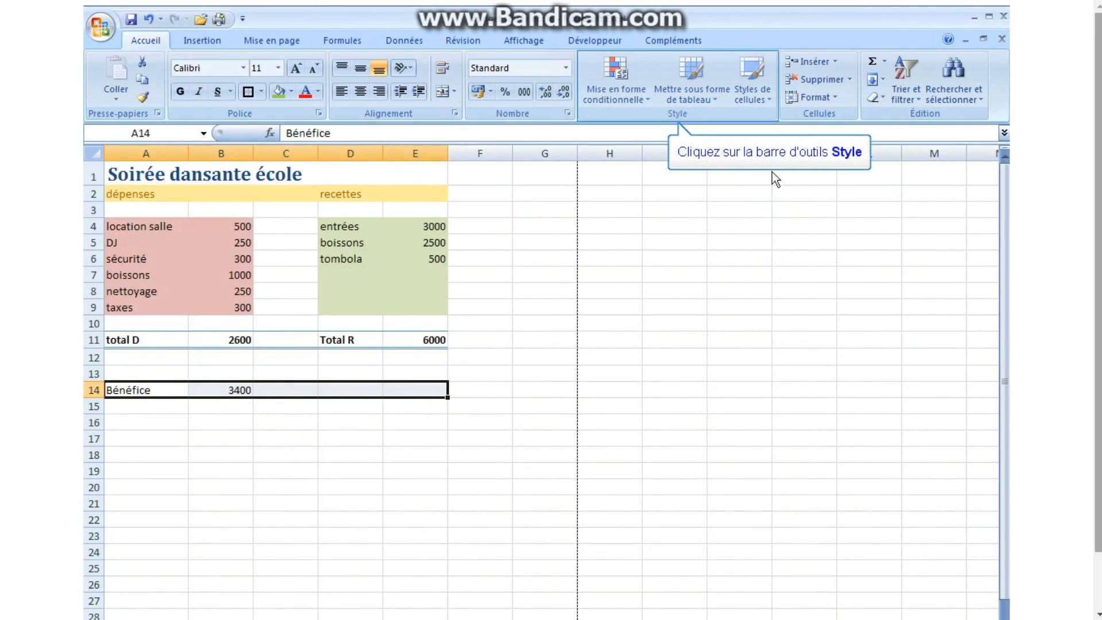
click(769, 99)
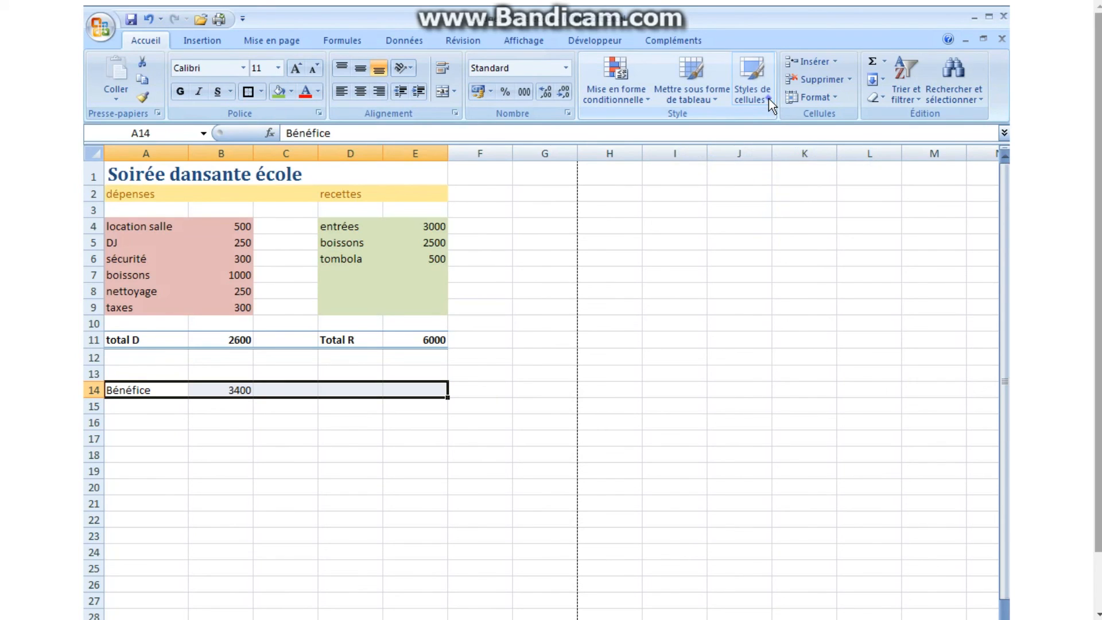
click(604, 235)
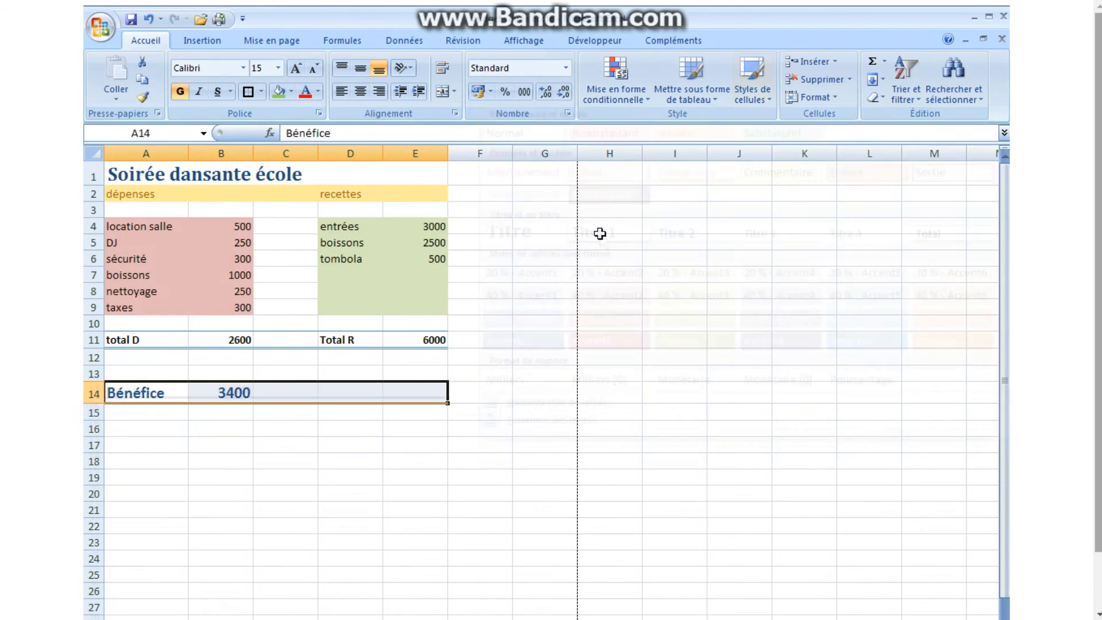
click(422, 459)
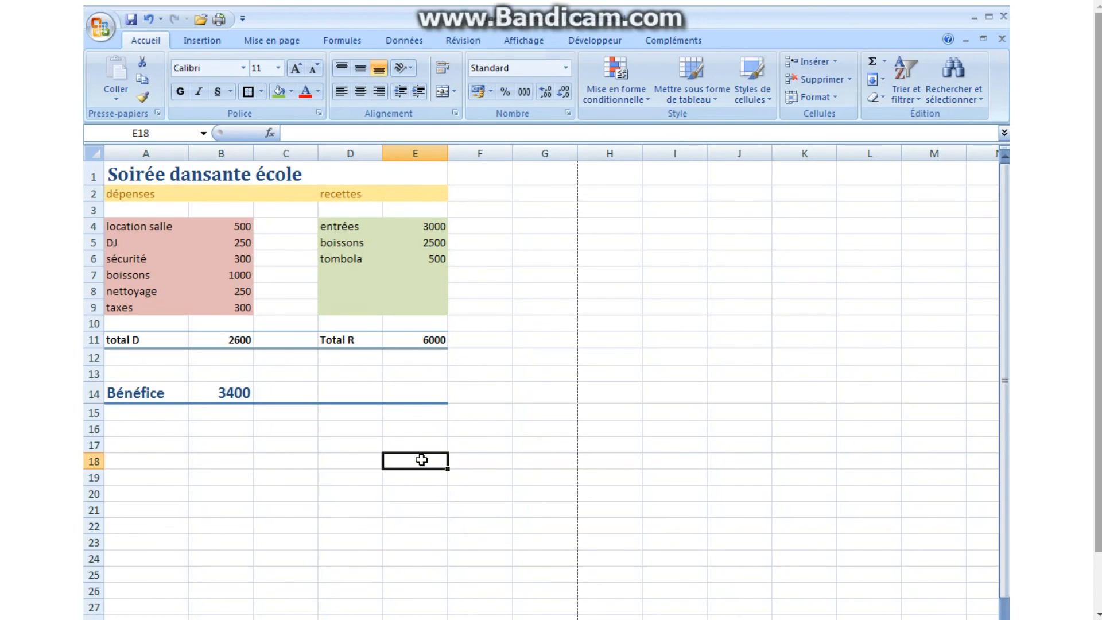